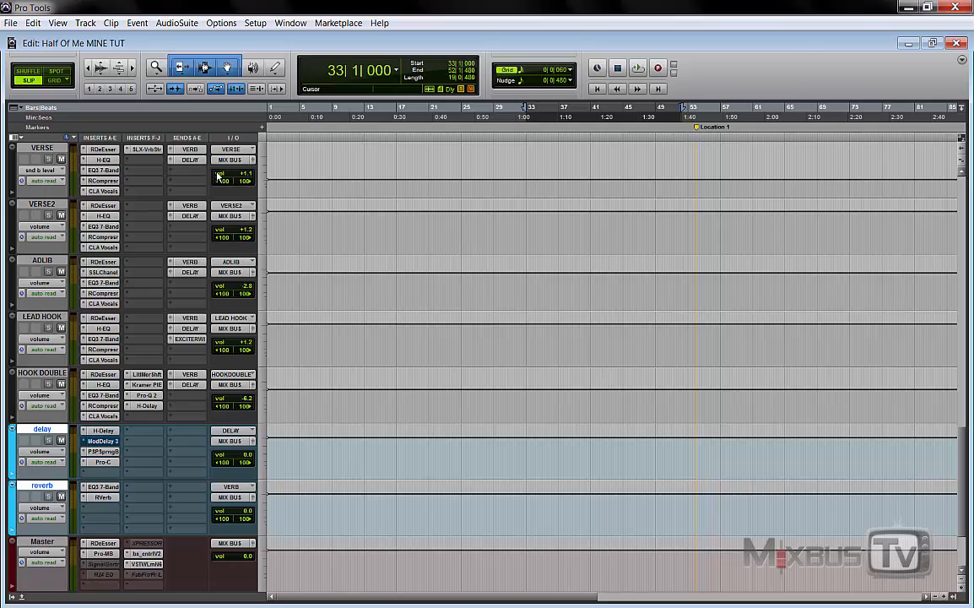
Examine the VERSE track's VERB and DELAY send settings side by side and close both send windows.
left_click(192, 151)
left_click_drag(28, 14, 253, 143)
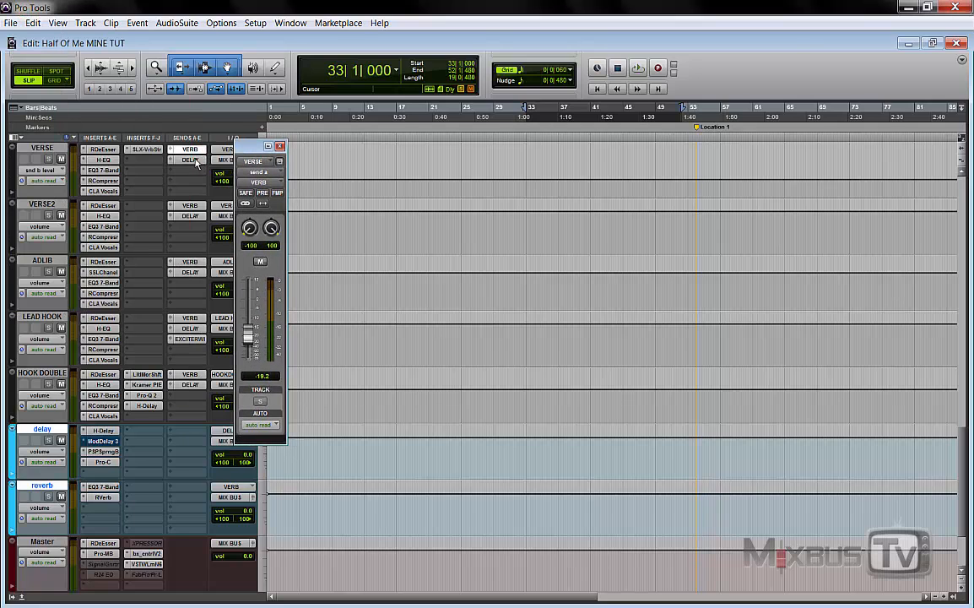
left_click(190, 160)
mouse_move(28, 18)
left_mouse_down()
mouse_move(275, 149)
mouse_move(303, 147)
left_mouse_up()
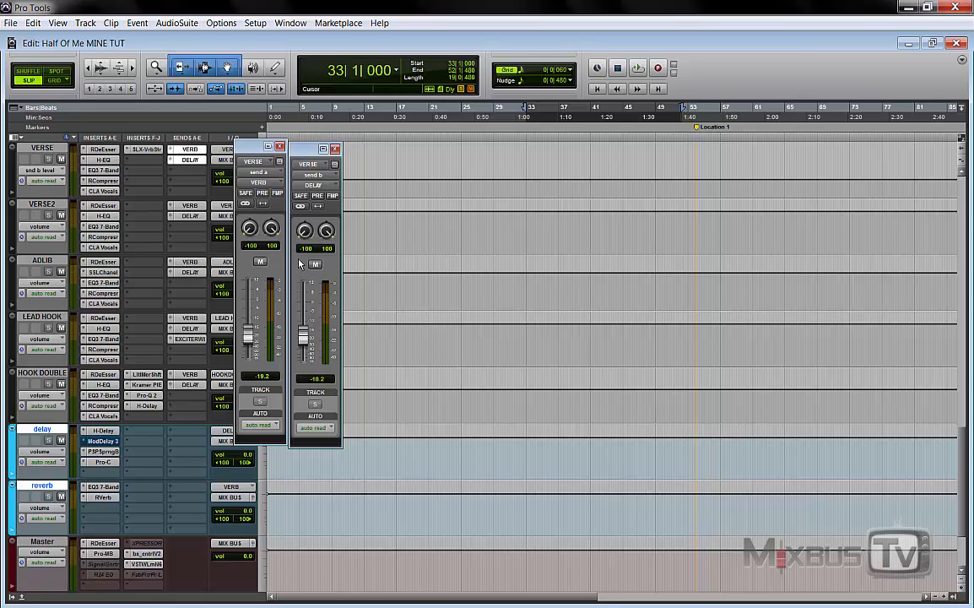
left_click(279, 148)
left_click(334, 148)
Open H-Delay on the delay track, set the VERSE track's DELAY send to pre-fader and mute VERSE.
left_click(103, 430)
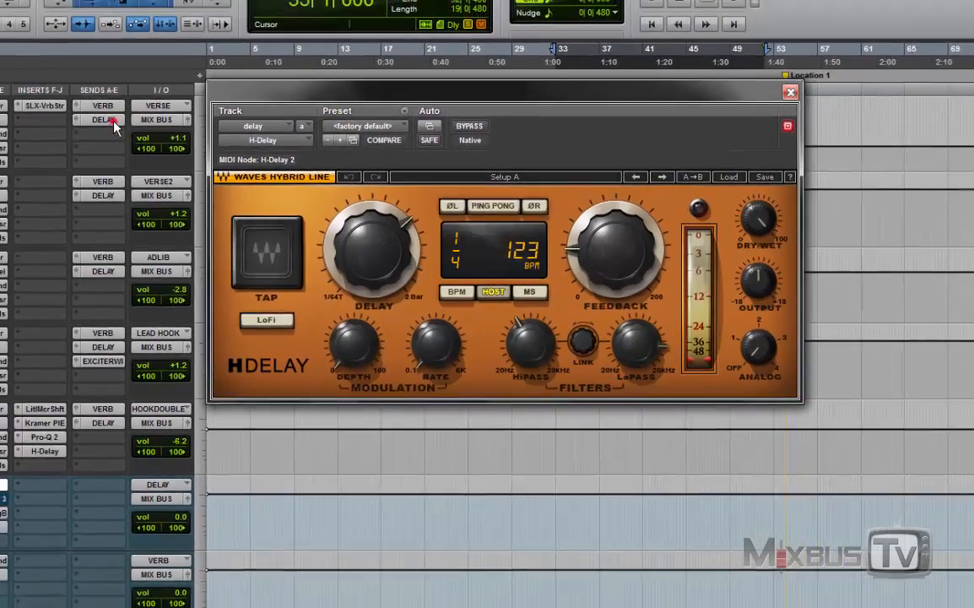
left_click(43, 93)
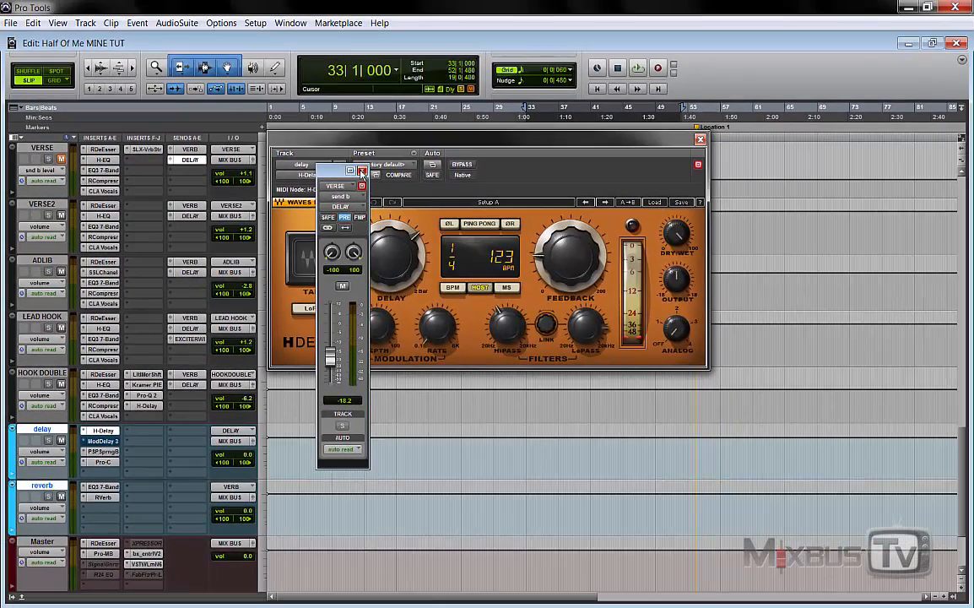
left_click(353, 158)
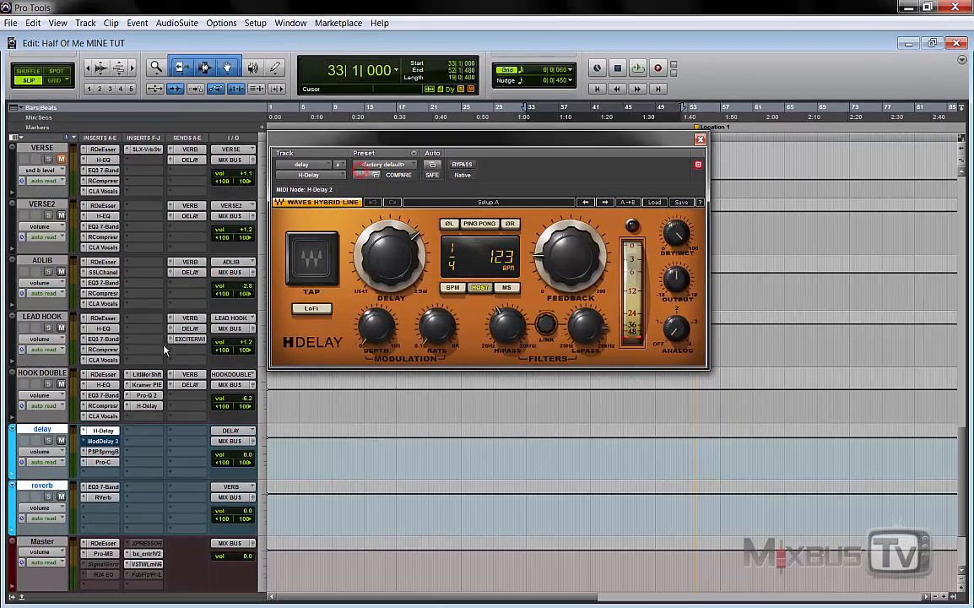
Insert the multichannel Sonalksis Free-G Stereo plug-in in the delay track's insert F and move its window clear of the track controls.
left_click(142, 430)
mouse_move(191, 484)
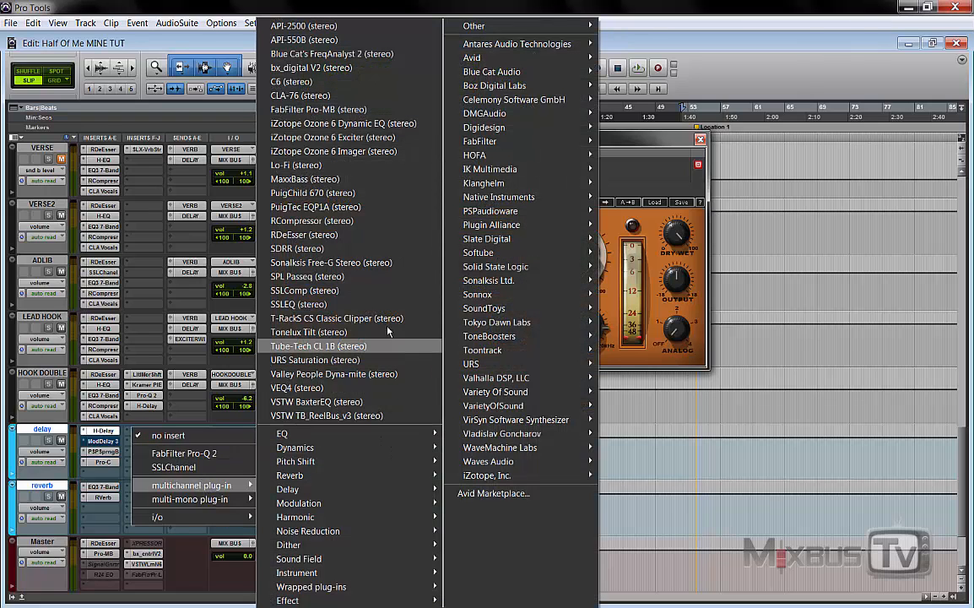
left_click(355, 263)
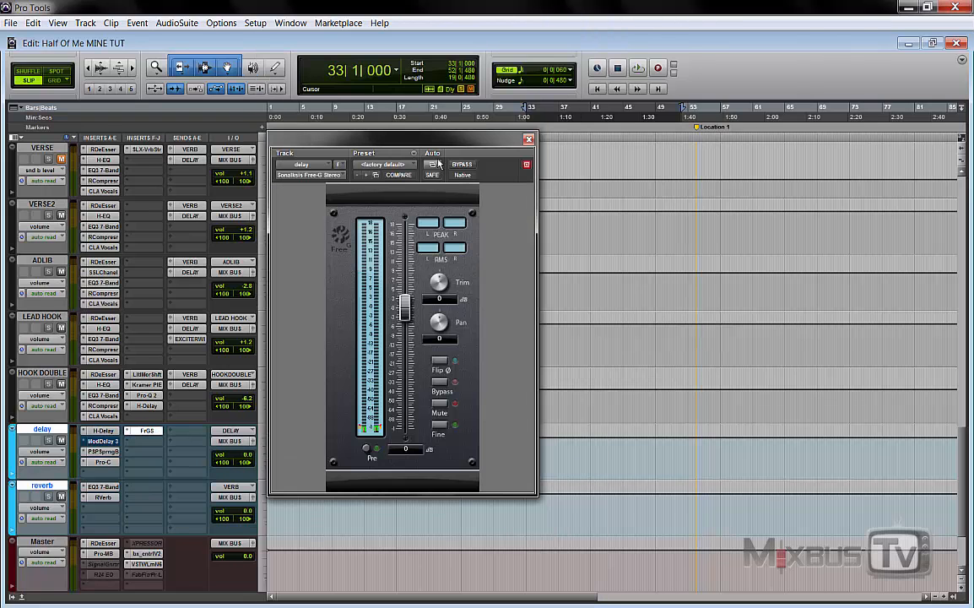
left_click_drag(393, 137, 568, 130)
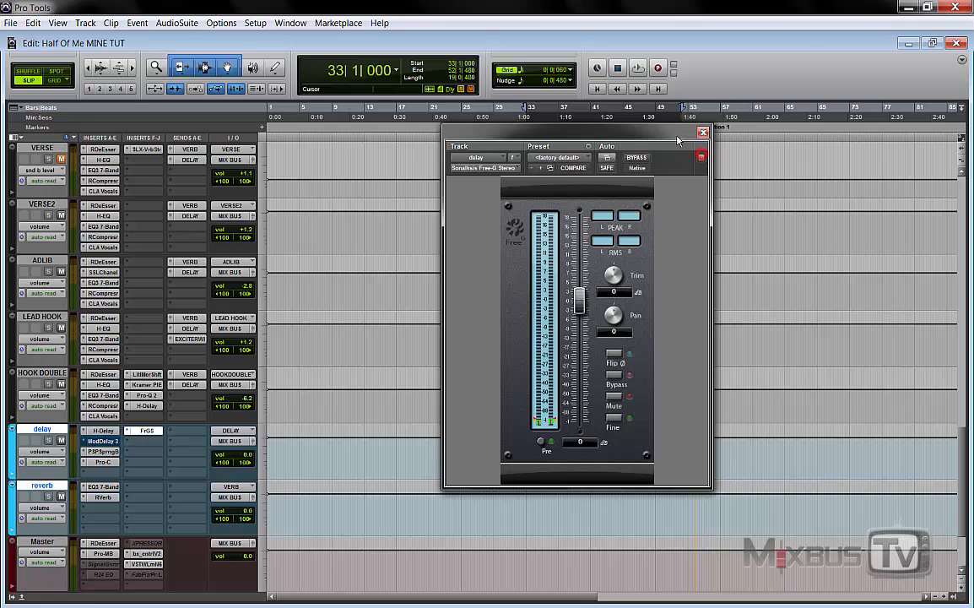
left_click_drag(678, 139, 778, 142)
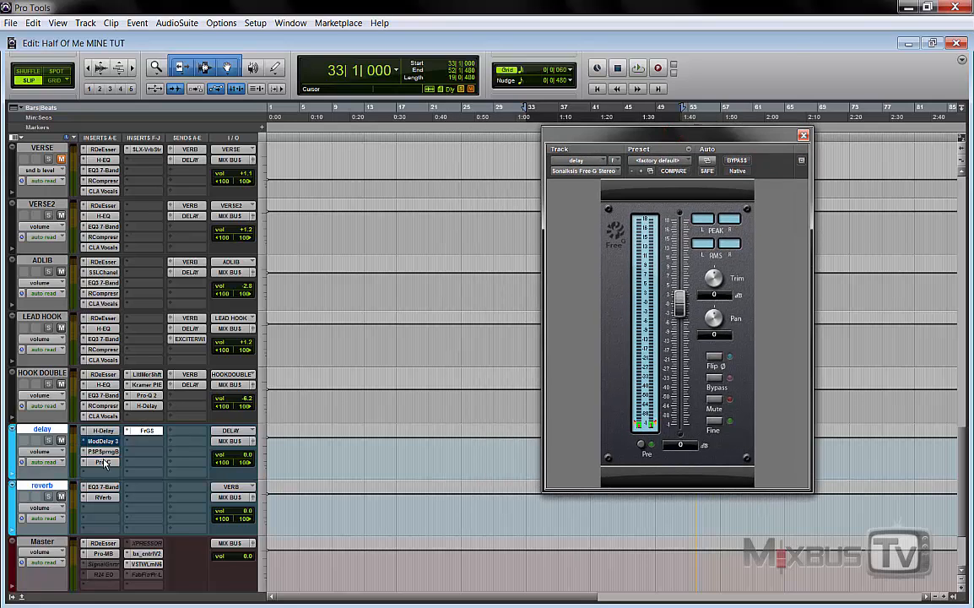
Display H-Delay alongside Free-G and raise the Free-G fader to 16.57 dB during playback.
left_click(103, 430)
key("space")
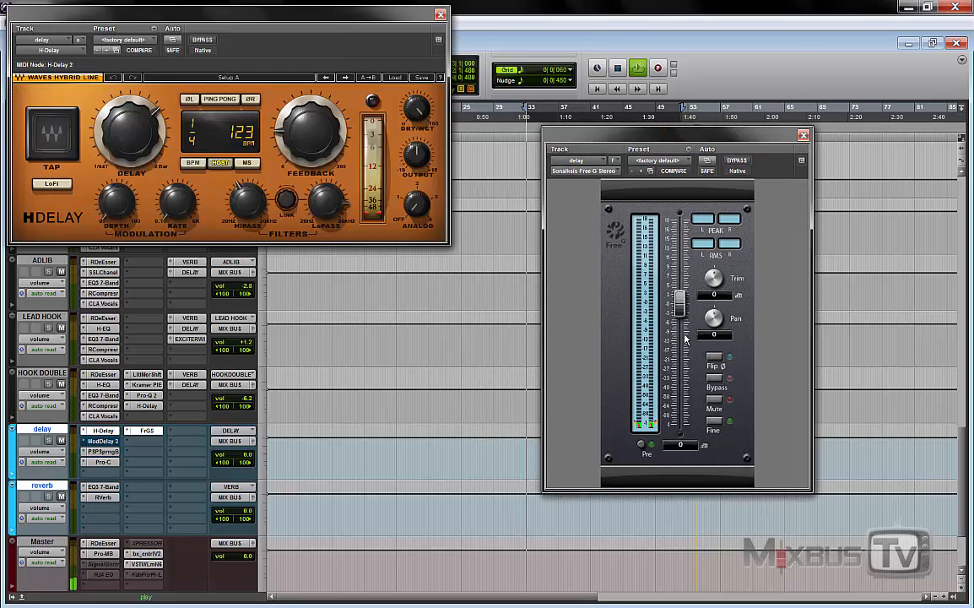
left_click_drag(679, 302, 679, 238)
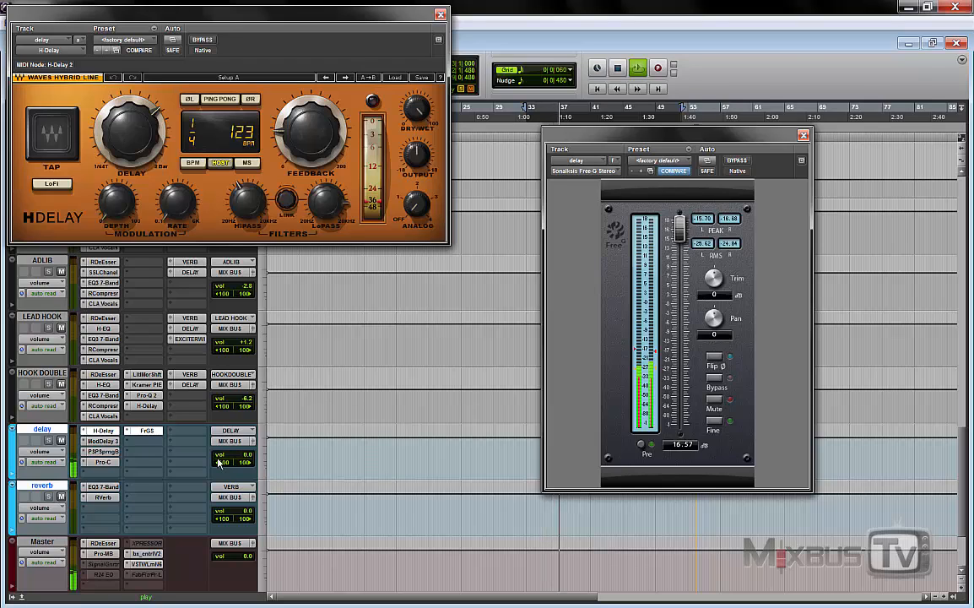
key("space")
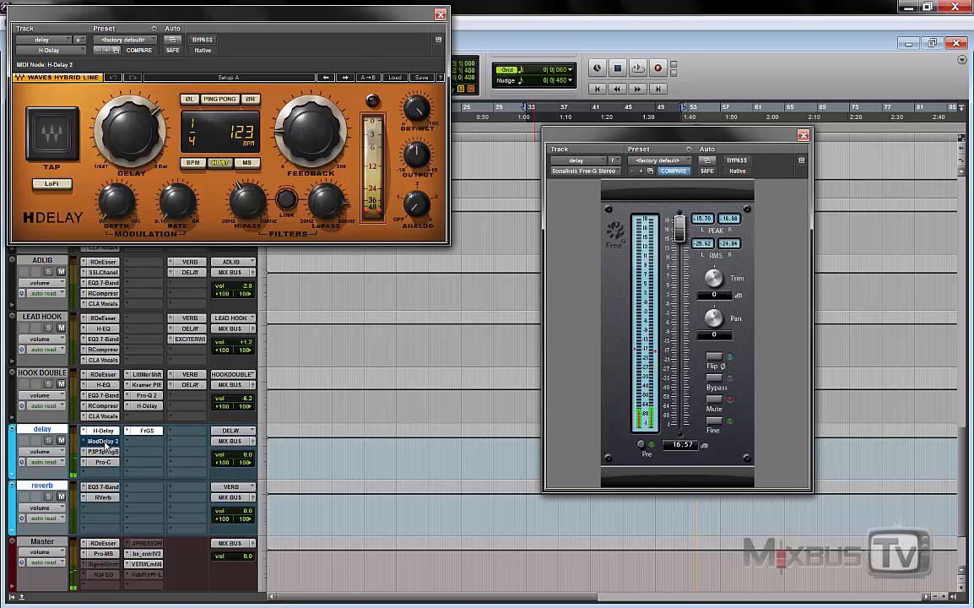
Show the Mod Delay III master bypass automation on the delay track, with the whole automation curve in view.
left_click(41, 452)
mouse_move(84, 513)
left_click(161, 515)
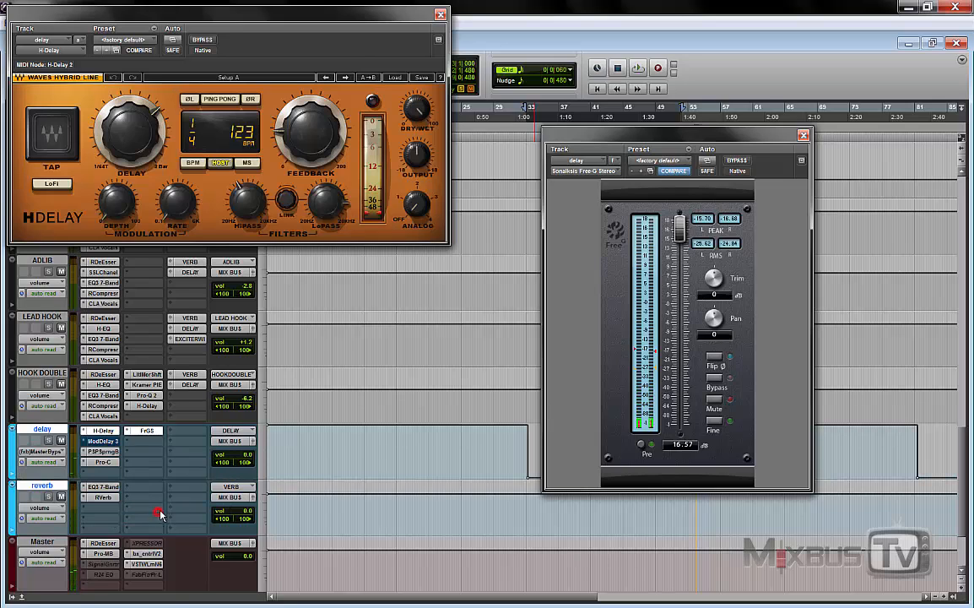
left_click_drag(633, 133, 687, 4)
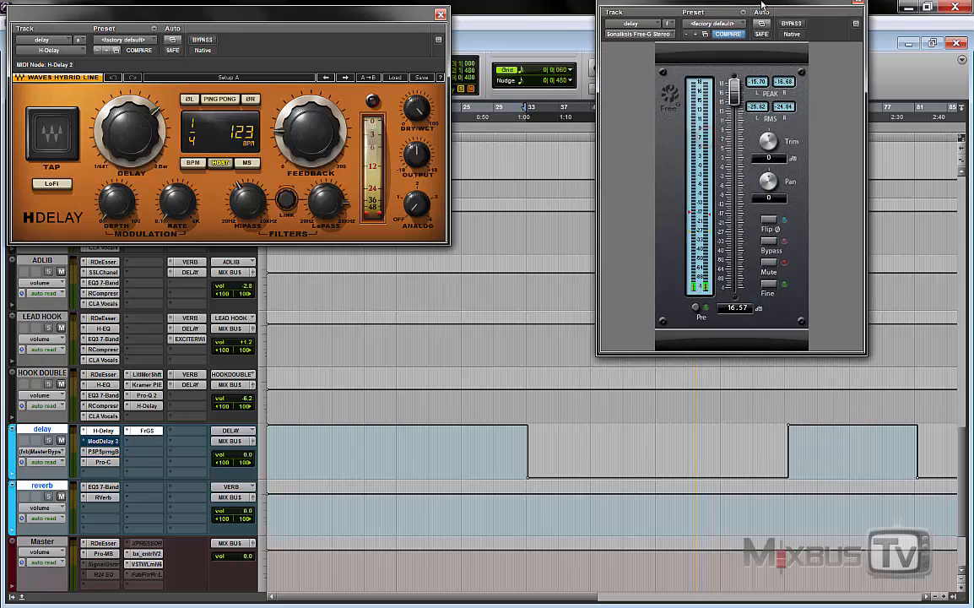
key("ctrl+bracketleft")
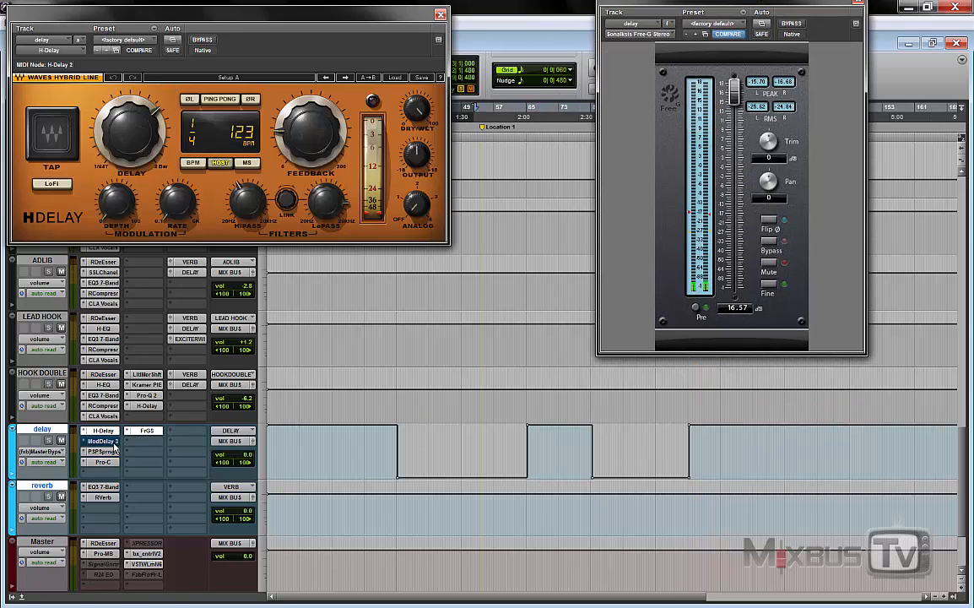
Open Mod Delay III from the delay track and arrange its window below H-Delay.
left_click(106, 440)
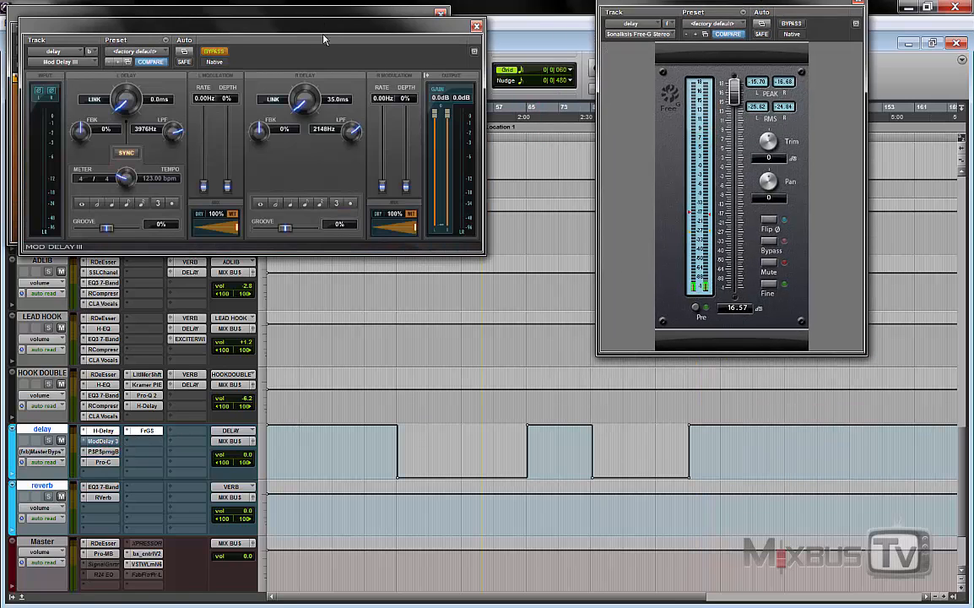
left_click_drag(326, 26, 365, 229)
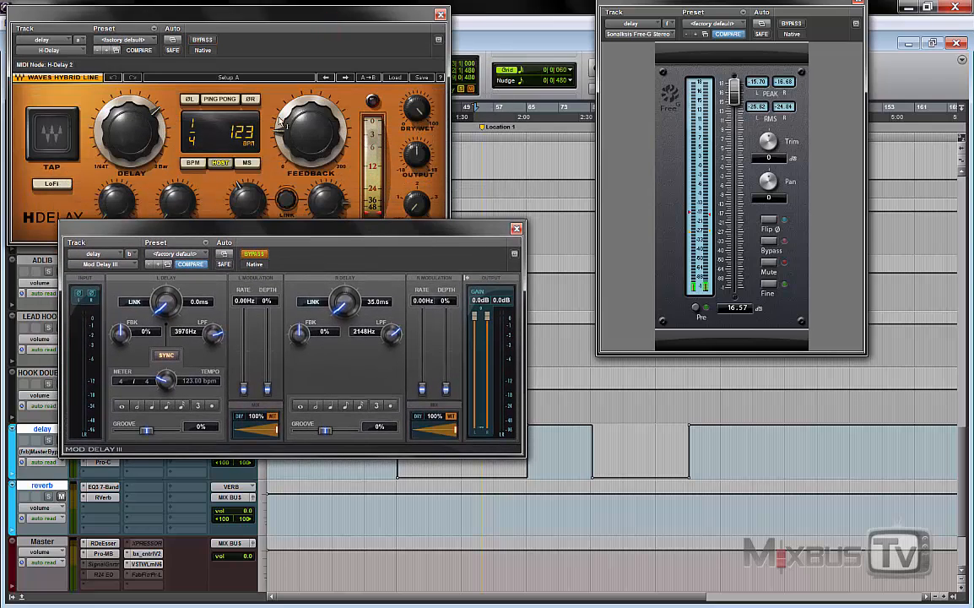
left_click_drag(260, 18, 327, 6)
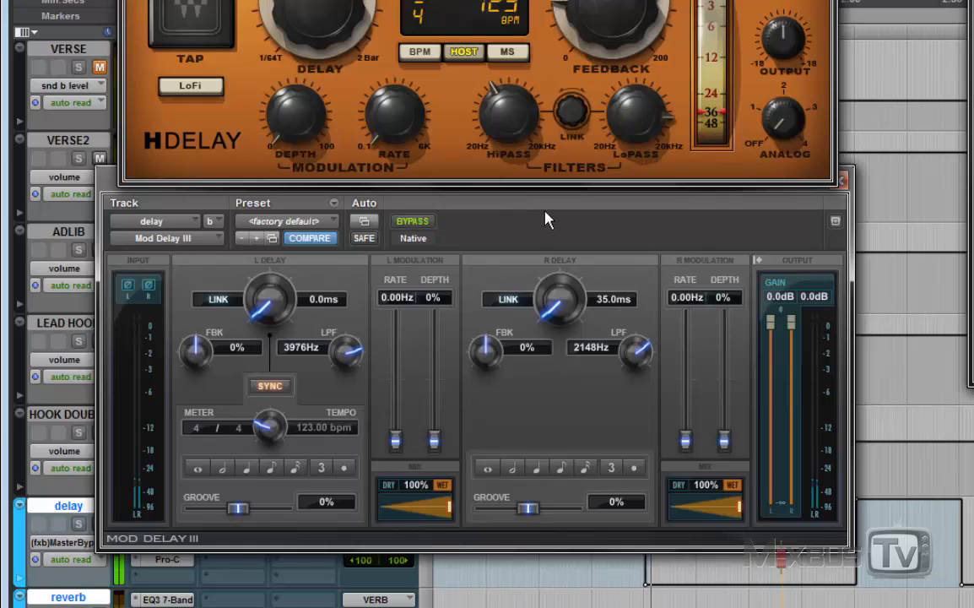
Toggle Mod Delay III's bypass during playback to compare the delay with and without the effect.
left_click(422, 225)
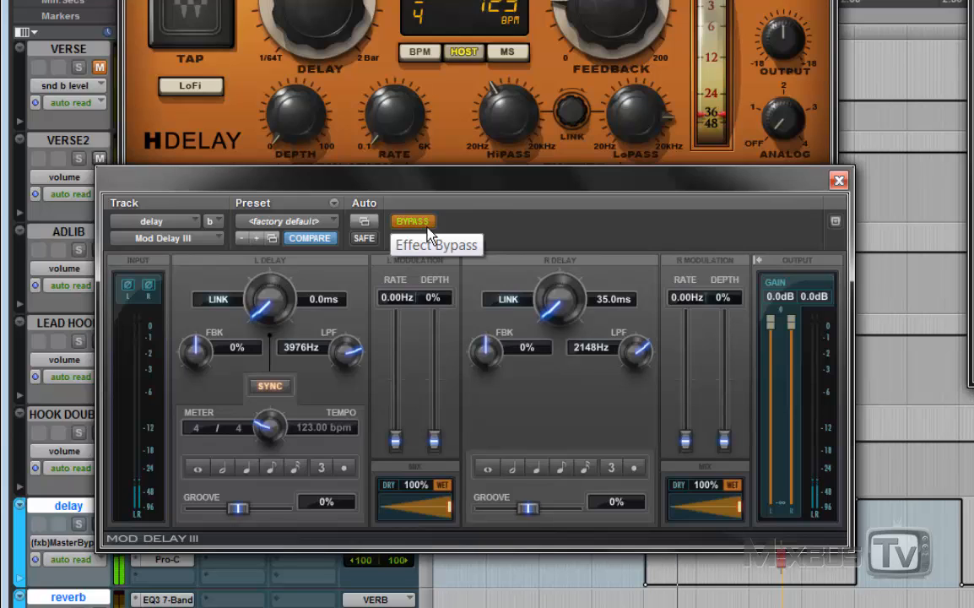
left_click(427, 227)
left_click(413, 223)
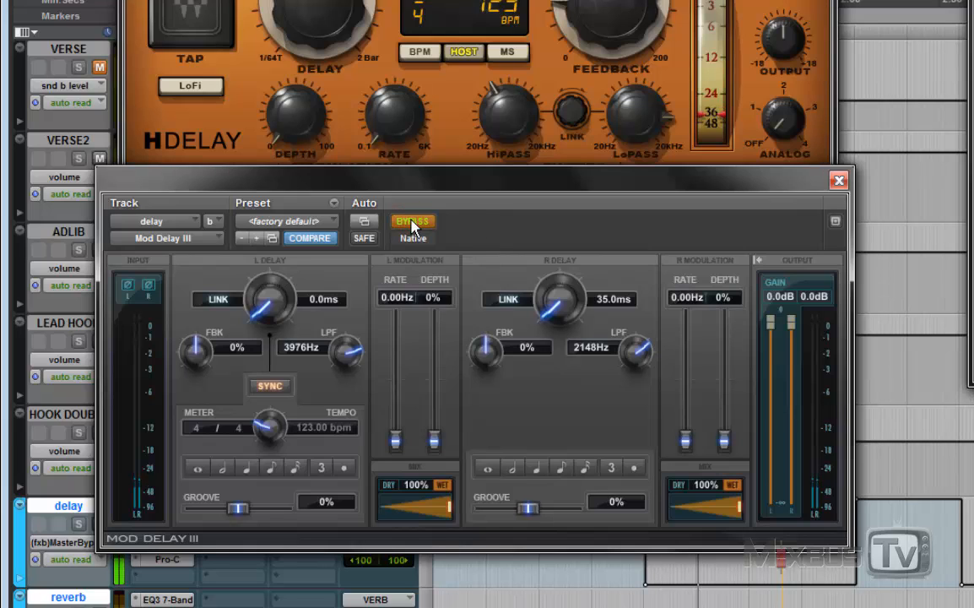
left_click(412, 223)
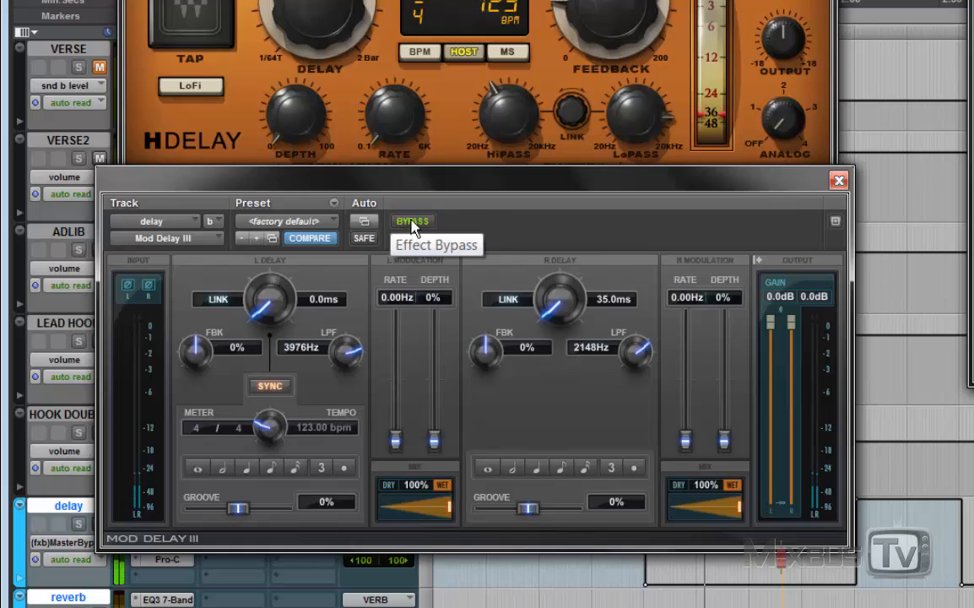
left_click(413, 223)
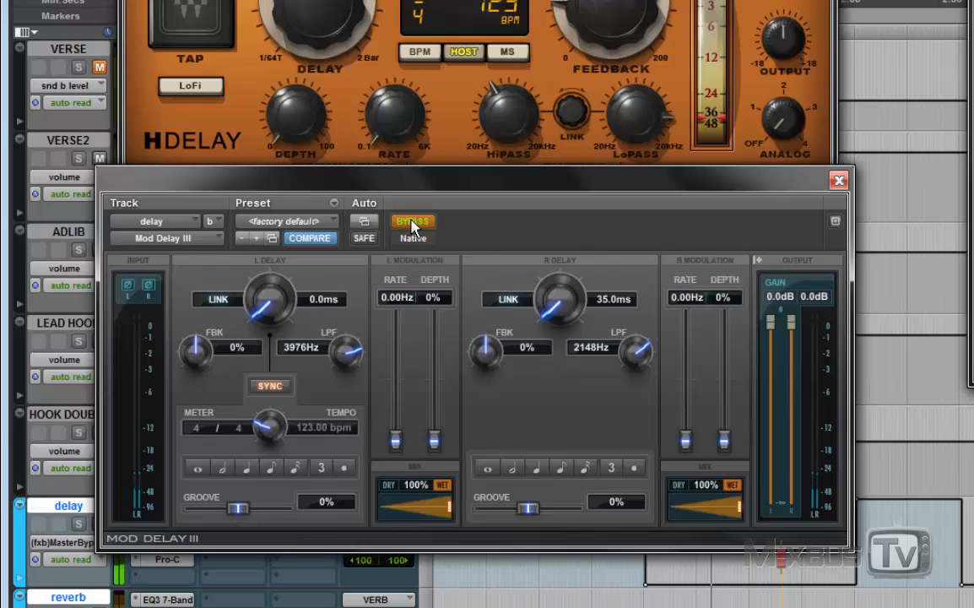
left_click(413, 223)
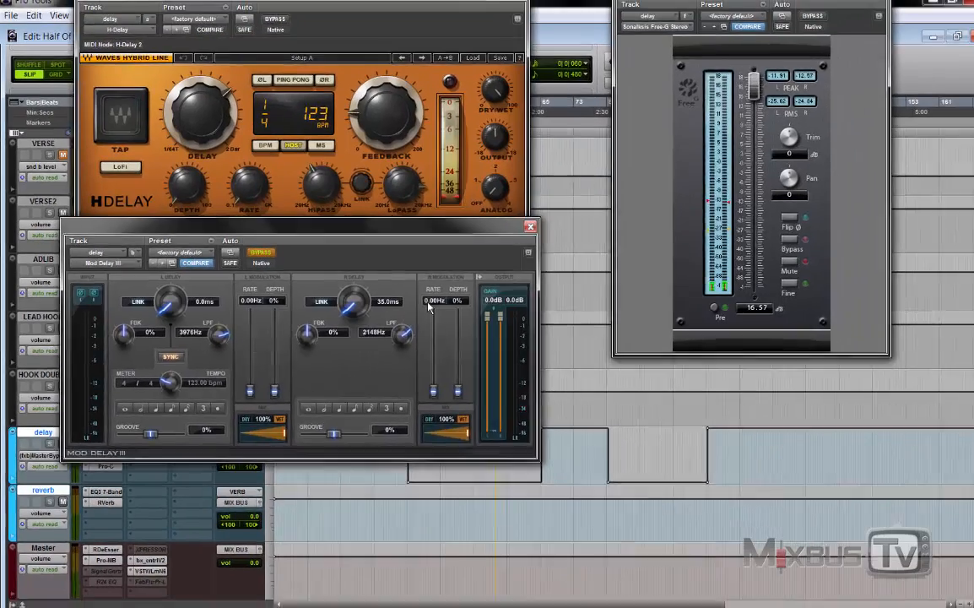
Close Mod Delay III and H-Delay, and open PSP SpringBox from the delay track beside Free-G.
left_click(530, 227)
left_click(505, 3)
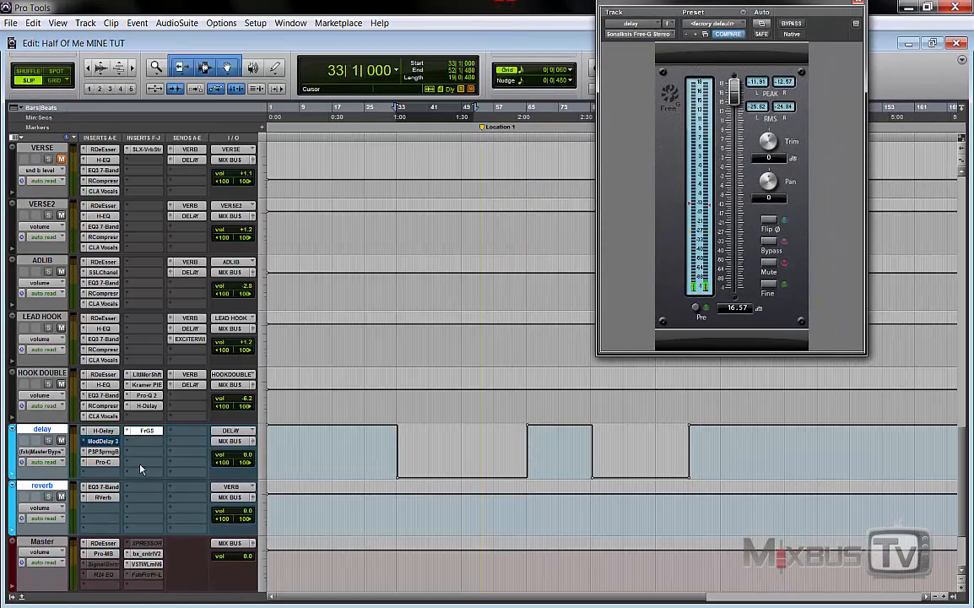
left_click(103, 452)
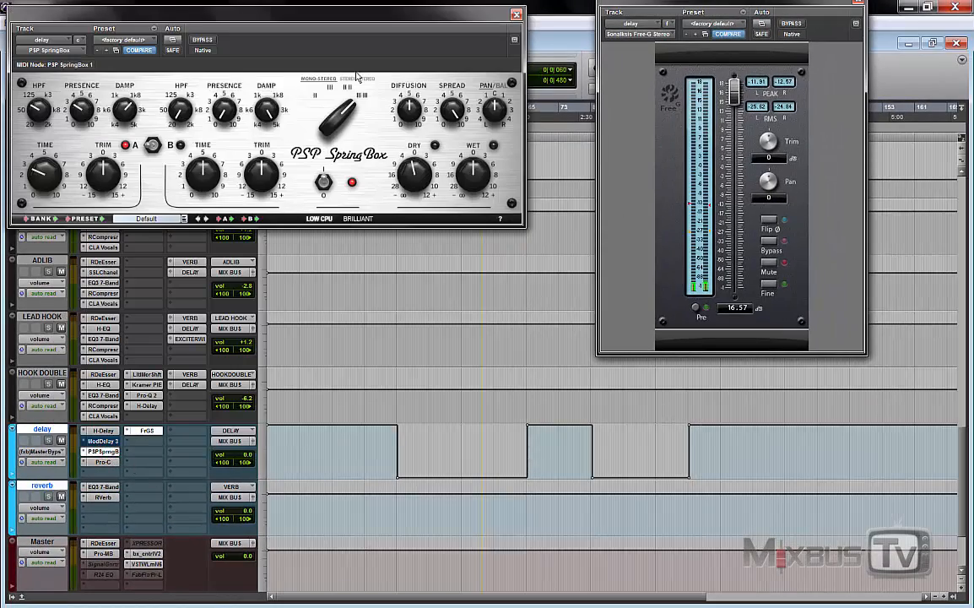
left_click_drag(369, 19, 439, 150)
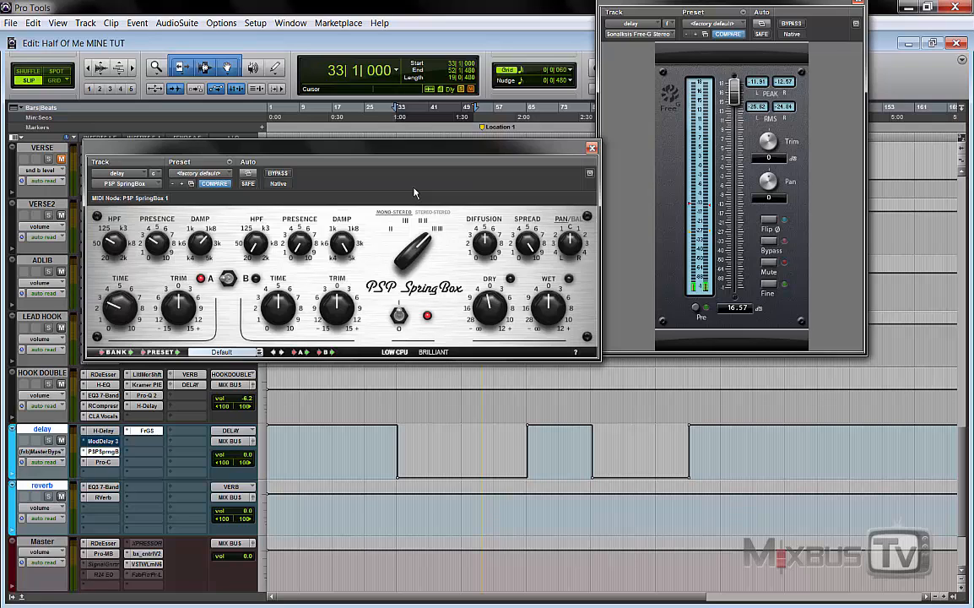
Play the section from bar 33 several times, toggling PSP SpringBox's bypass to compare the delay with and without the spring reverb.
key("space")
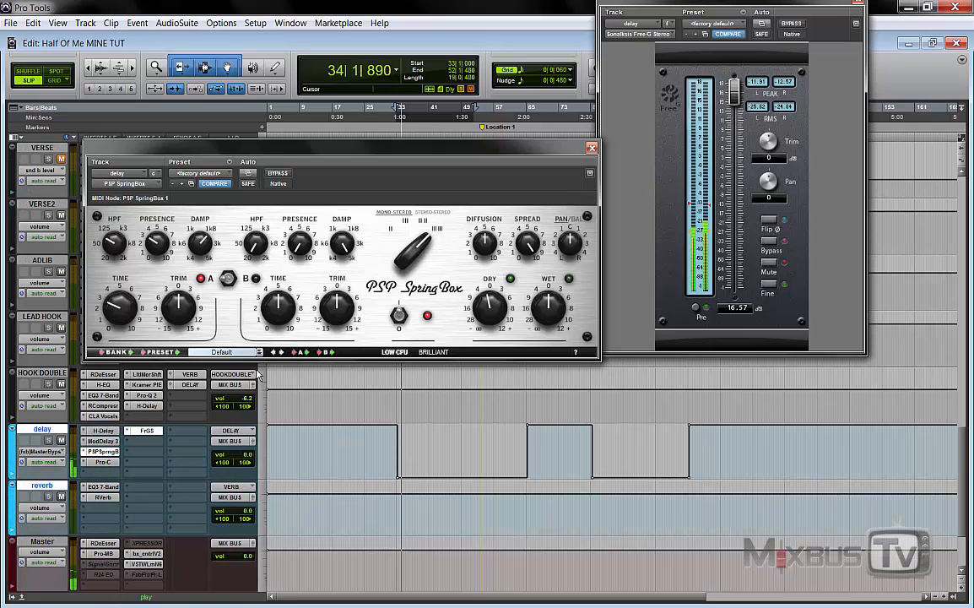
left_click(277, 173)
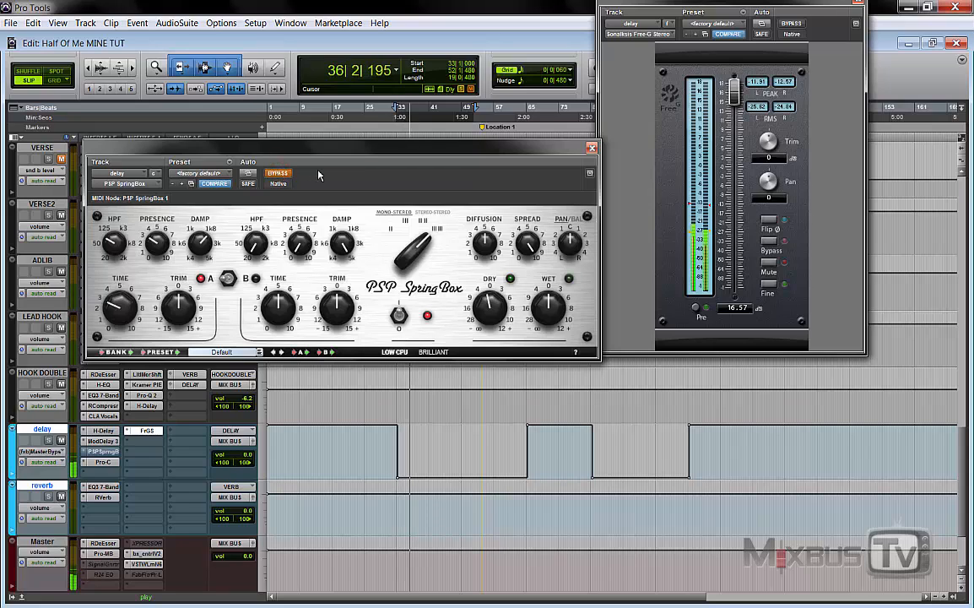
left_click(278, 173)
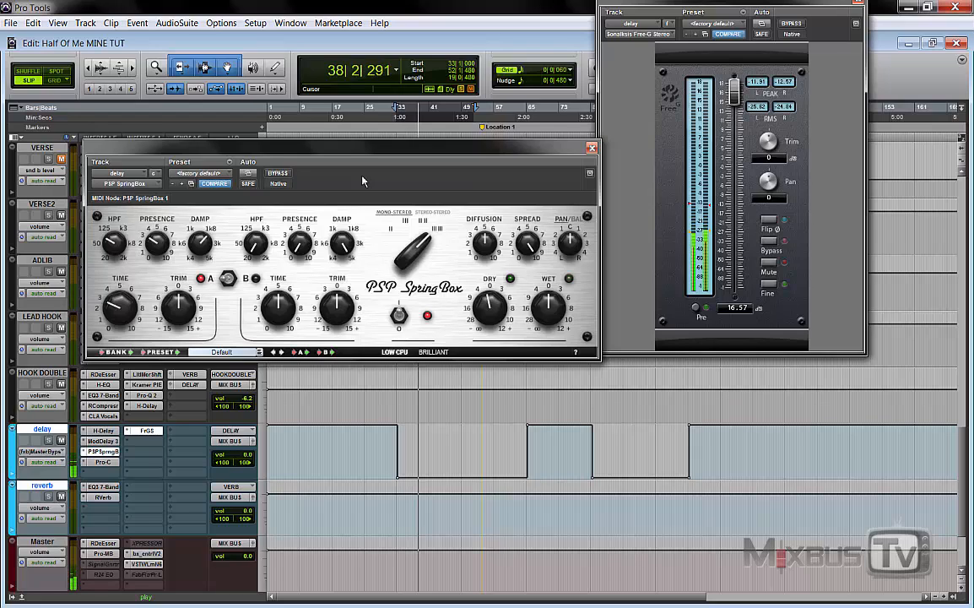
key("space")
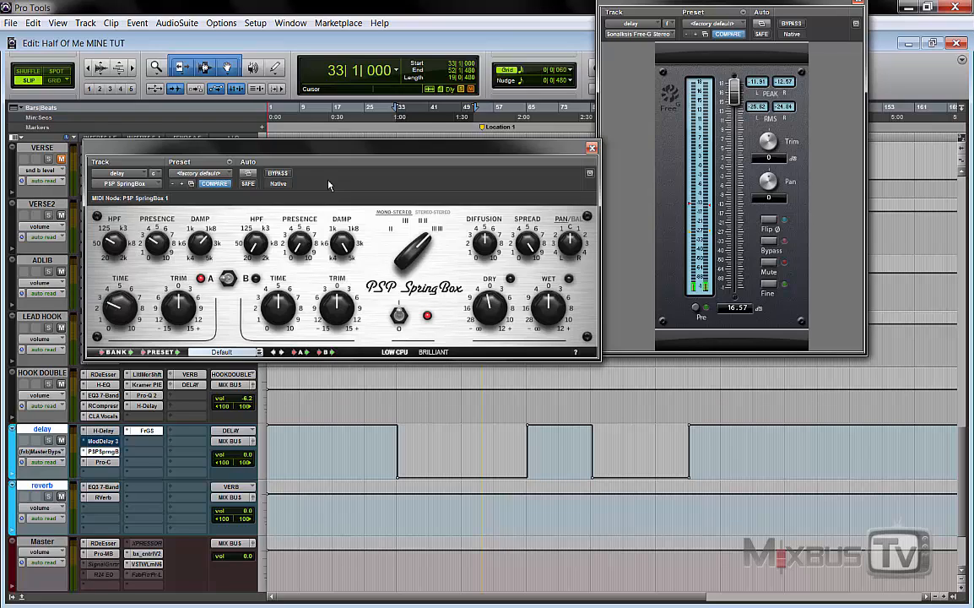
key("space")
left_click(272, 174)
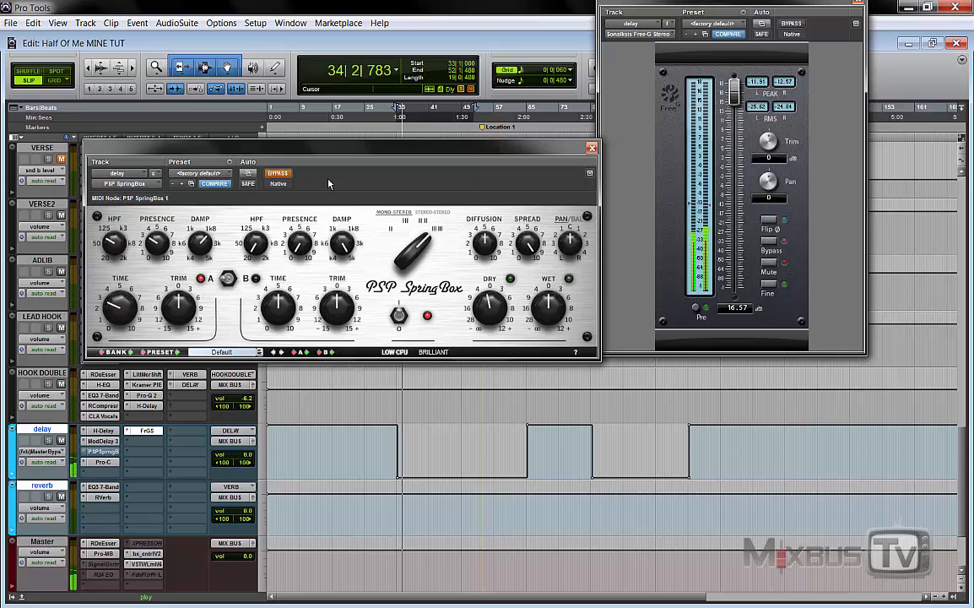
left_click(272, 174)
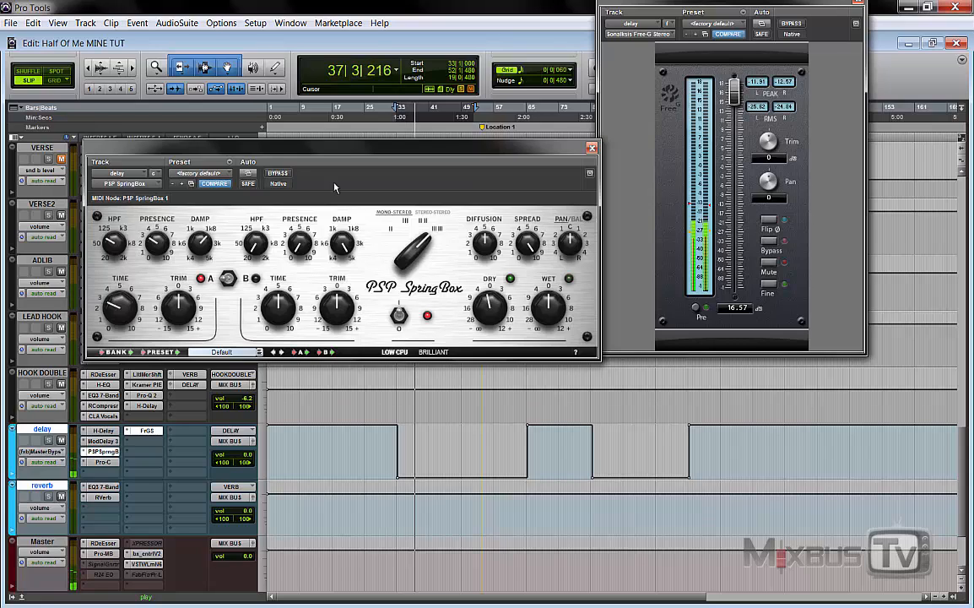
key("space")
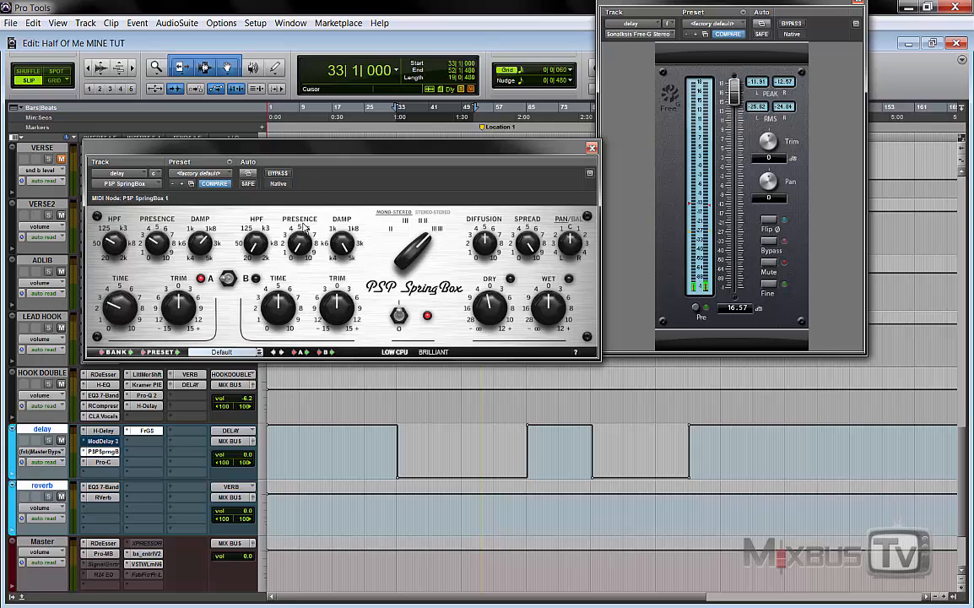
key("space")
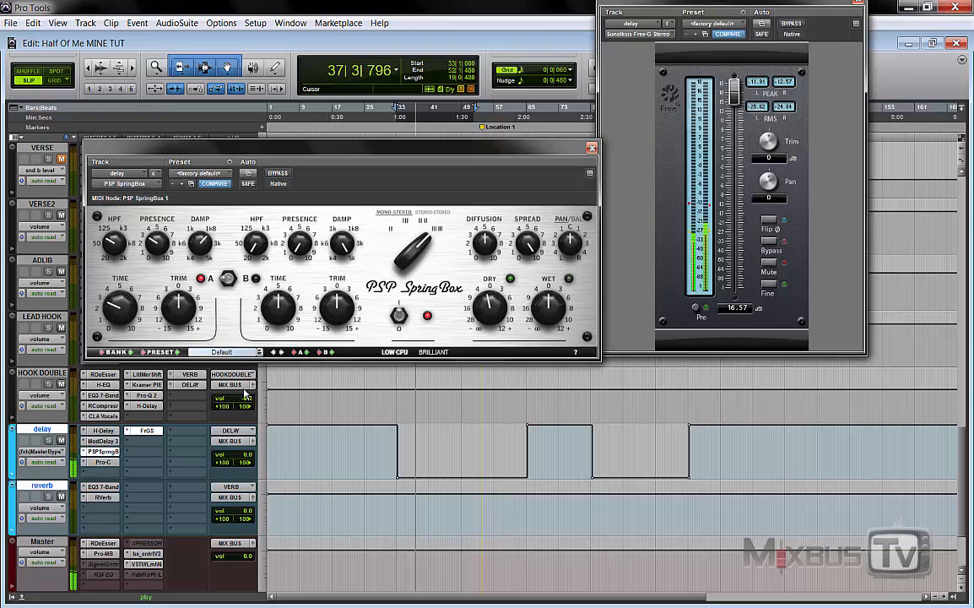
key("space")
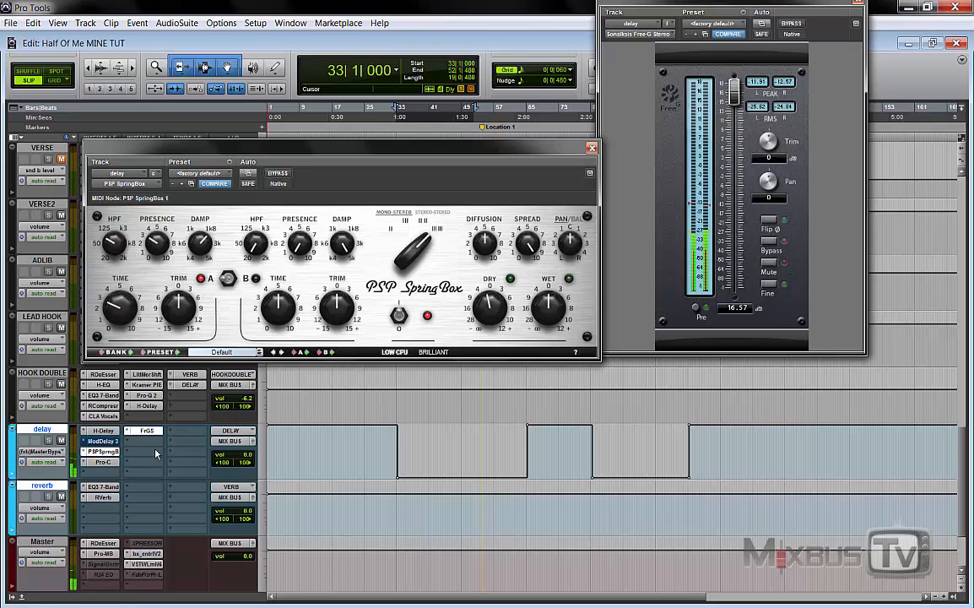
Open Pro-C from the delay track, reposition its window, and close PSP SpringBox and Free-G.
left_click(103, 462)
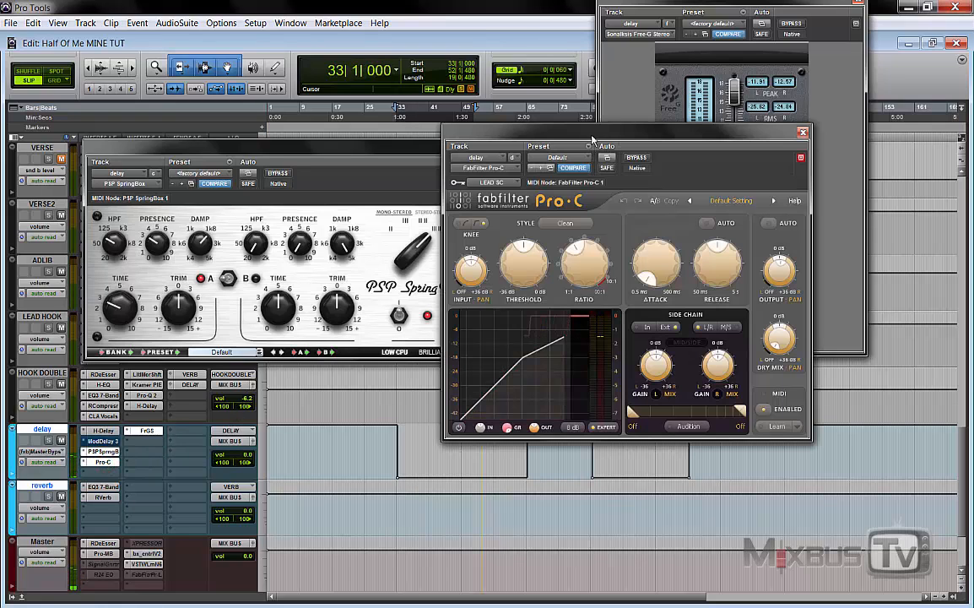
left_click_drag(592, 138, 631, 221)
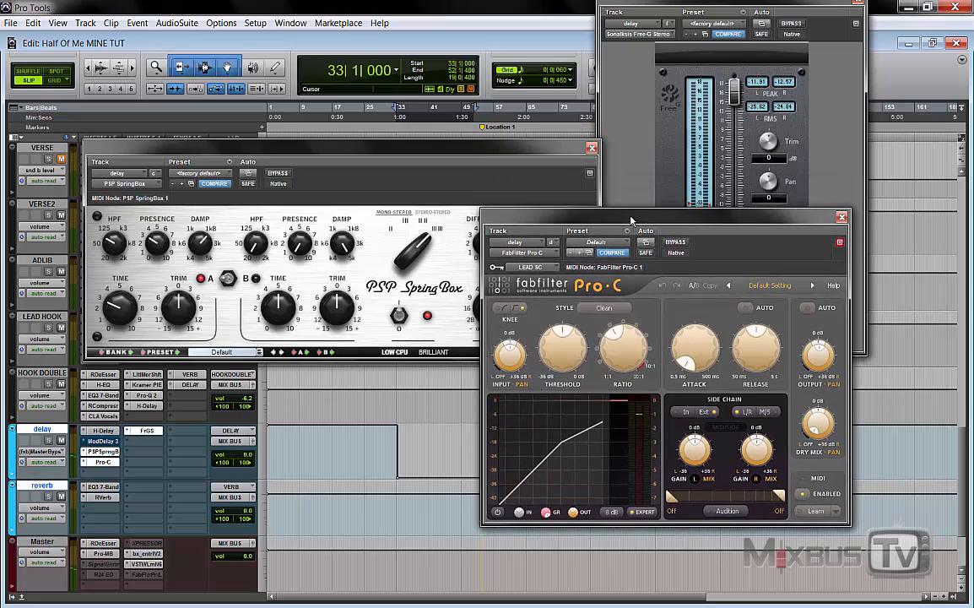
left_click(592, 149)
left_click(859, 4)
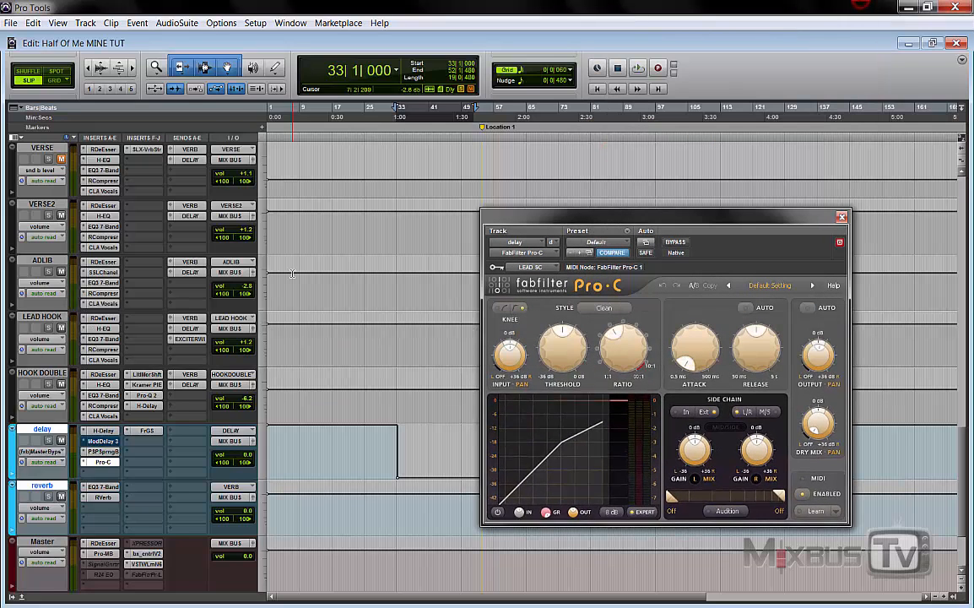
Open the Verse track's LEAD SC send to examine its pre-fader setting, and close the send window.
scroll(241, 309, "up", 10)
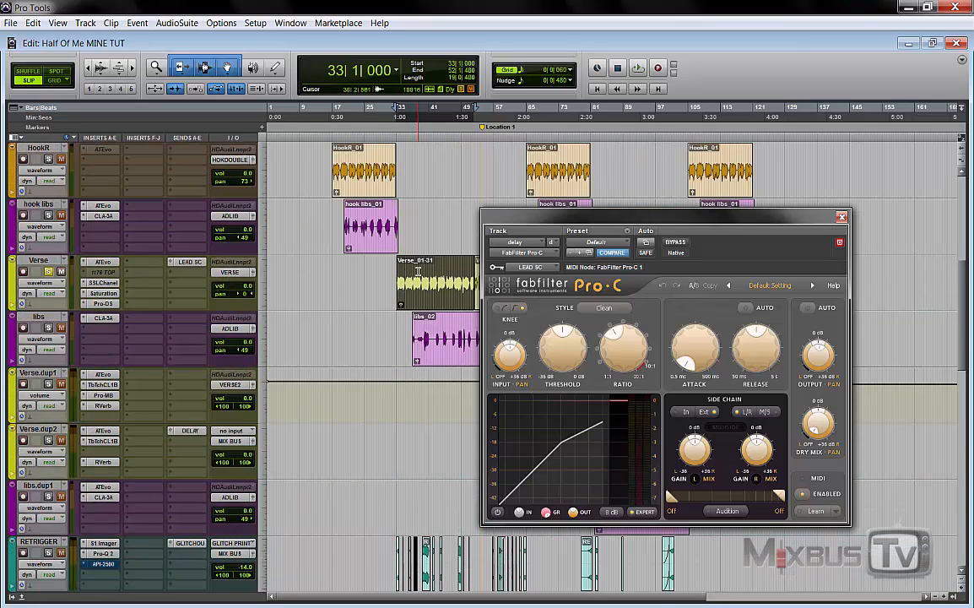
left_click(193, 264)
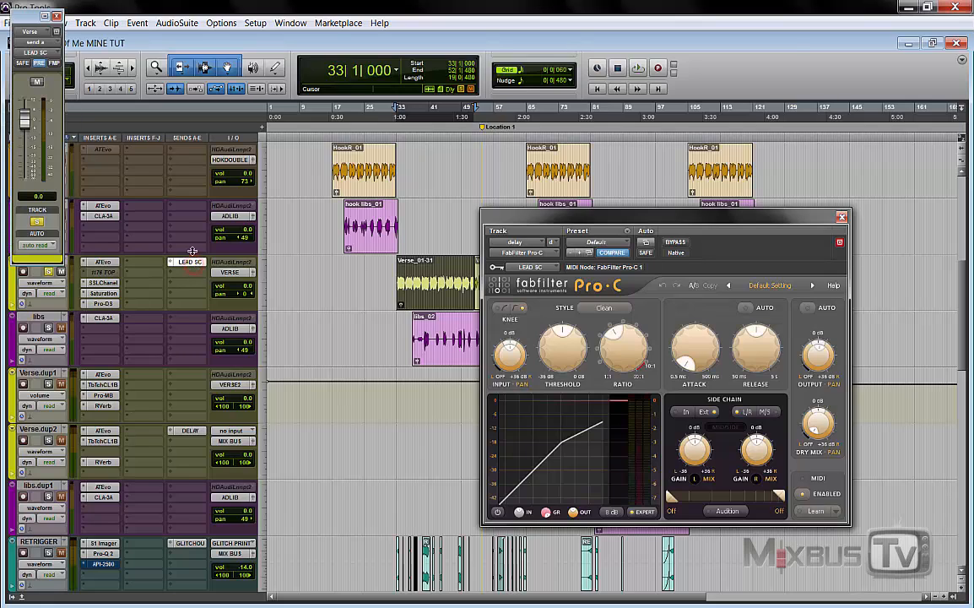
left_click(38, 64)
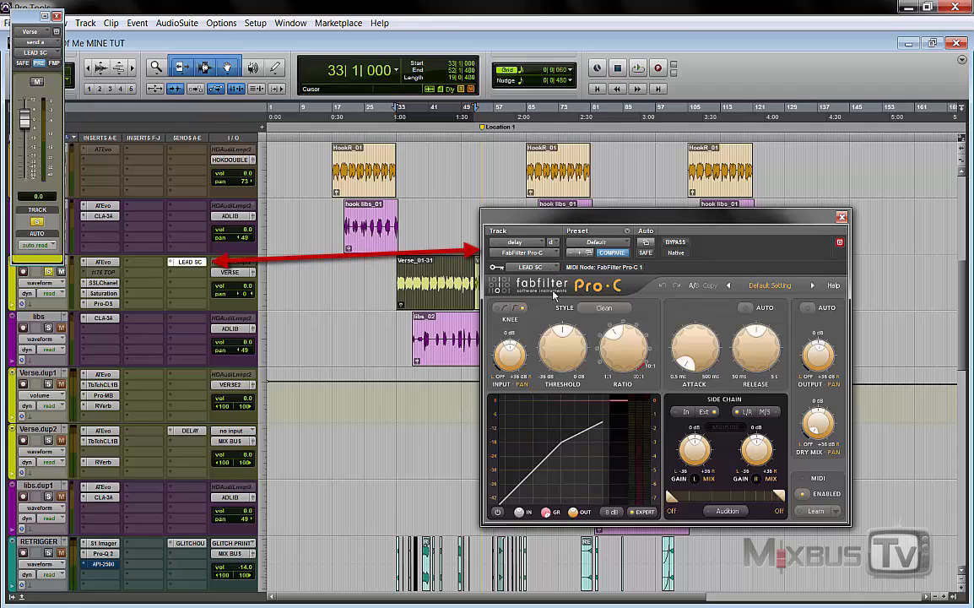
left_click(56, 16)
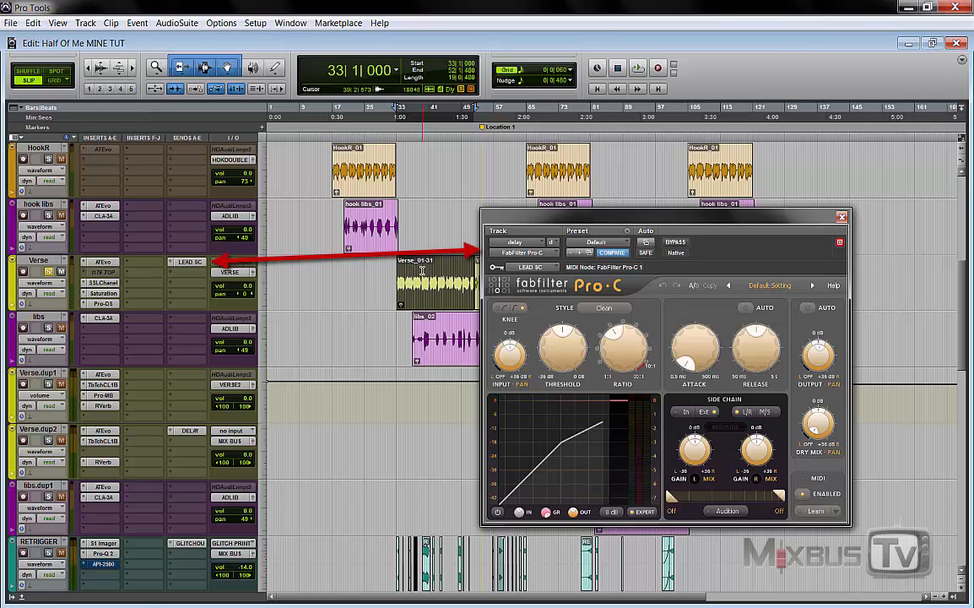
Play the section from bar 33 while watching Pro-C's gain reduction triggered by the LEAD SC key input on the delay track.
key("space")
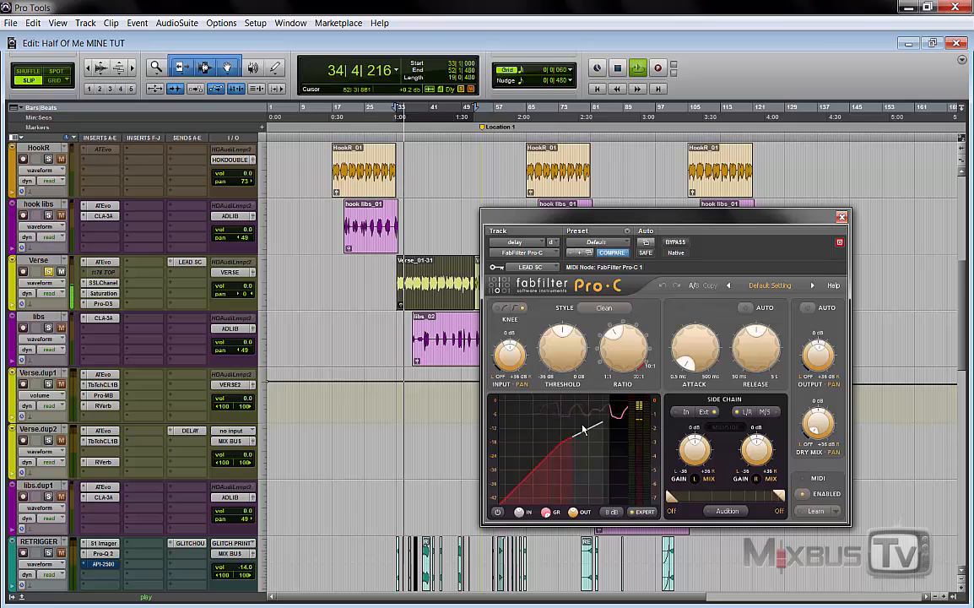
scroll(293, 398, "down", 10)
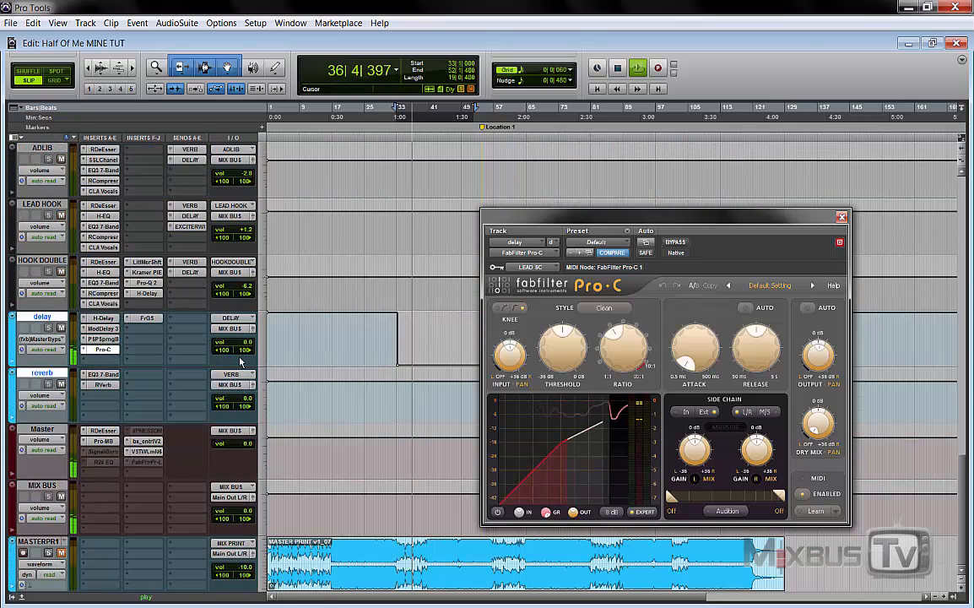
key("space")
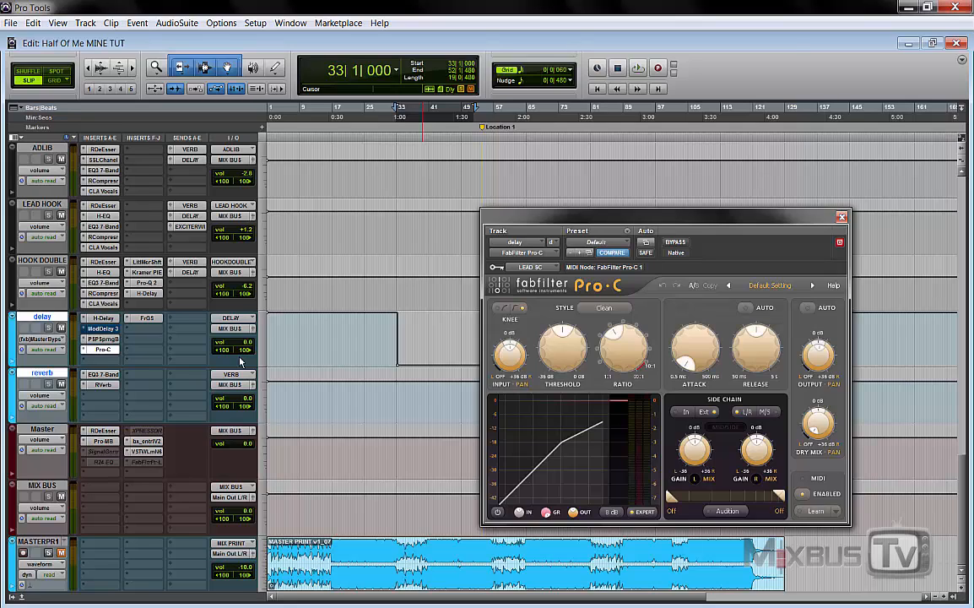
Make the Free-G insert on the delay track inactive.
right_click(137, 318)
left_click(152, 338)
scroll(230, 354, "up", 5)
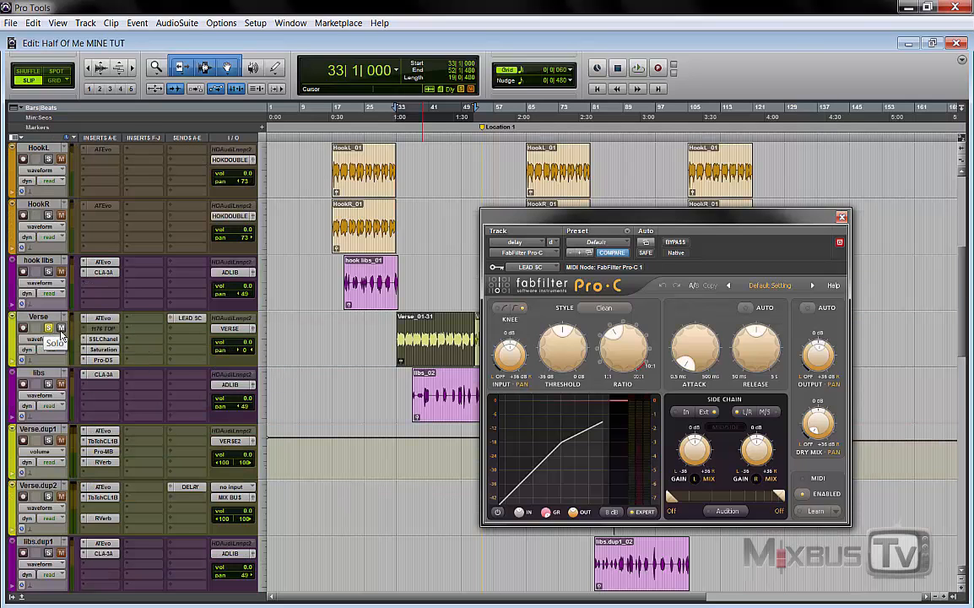
scroll(65, 336, "down", 8)
Play from bar 33 and unmute the VERSE bus during playback to hear the lead vocal together with the ducked delay.
key("space")
scroll(203, 320, "down", 5)
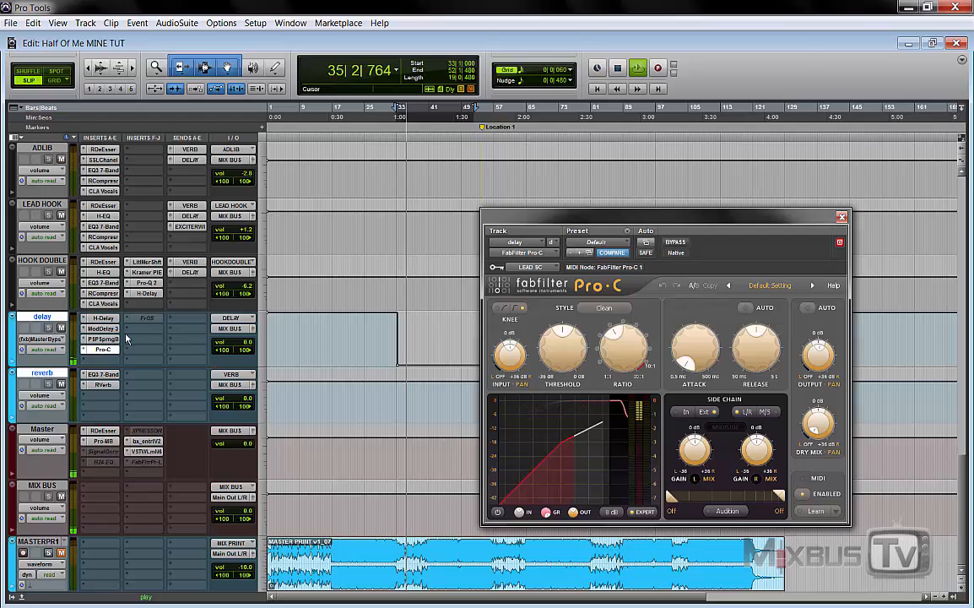
scroll(112, 300, "up", 5)
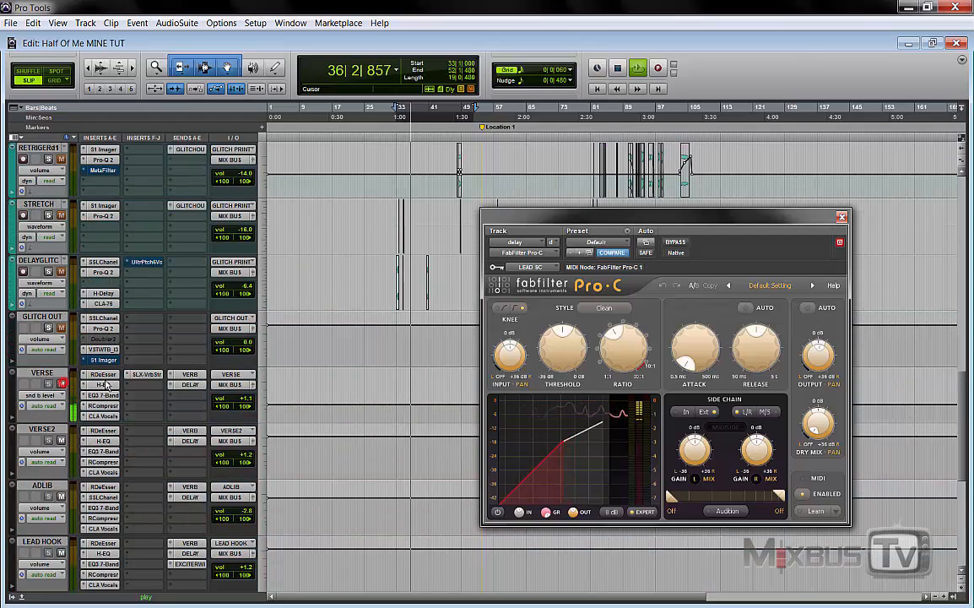
scroll(235, 369, "down", 5)
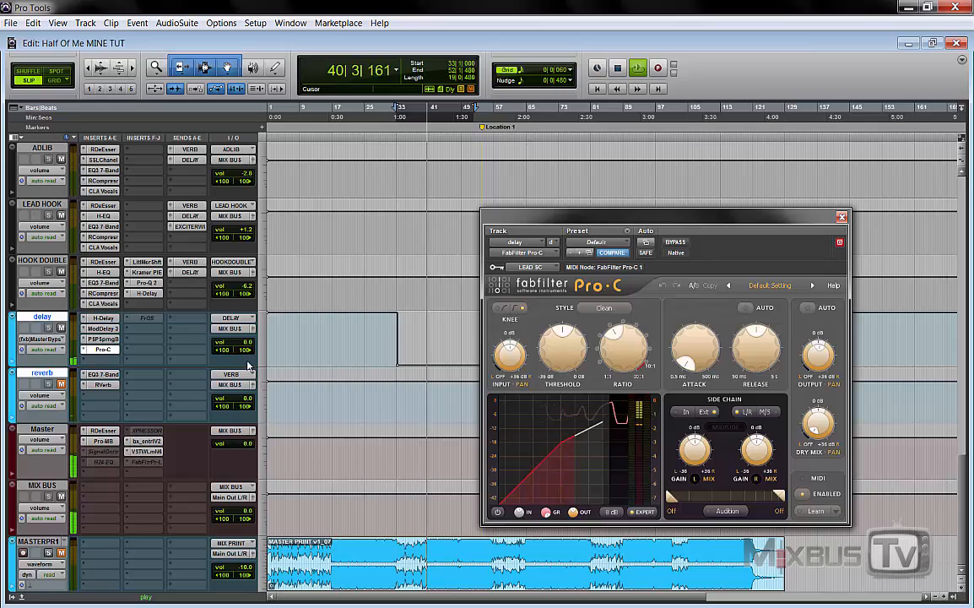
key("space")
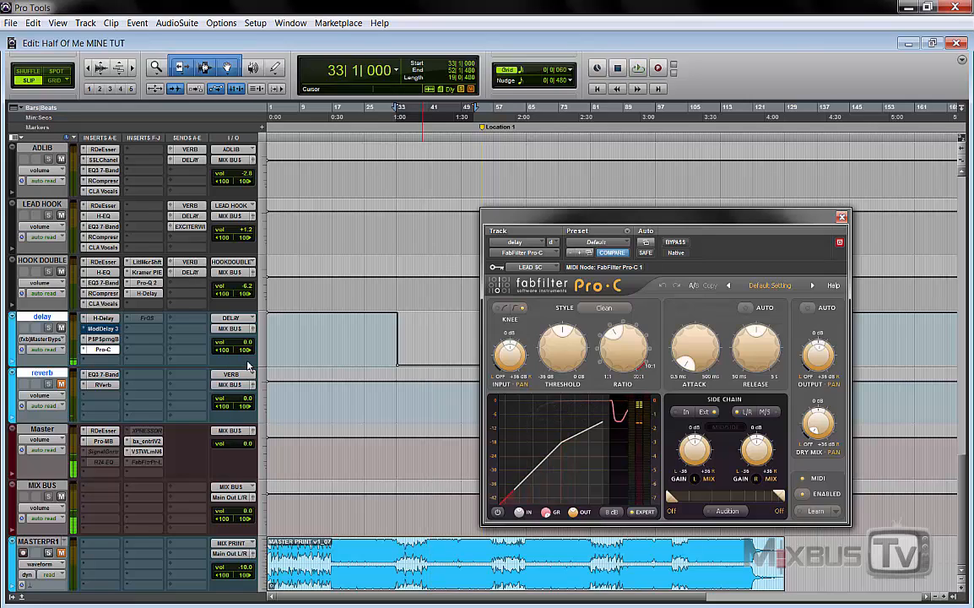
Unmute the reverb return and deselect the reverb track.
left_click(62, 384)
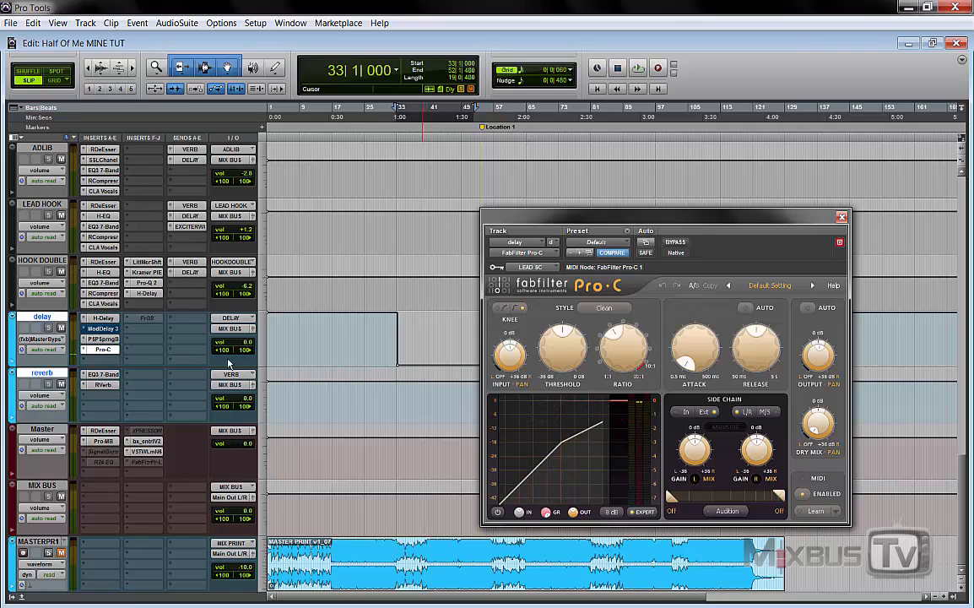
scroll(181, 314, "up", 4)
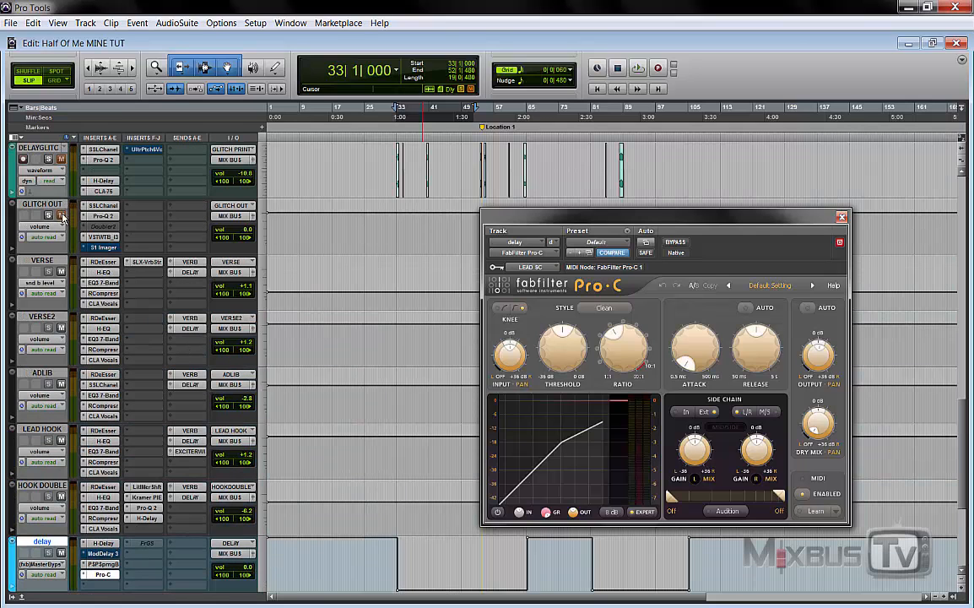
scroll(61, 244, "down", 2)
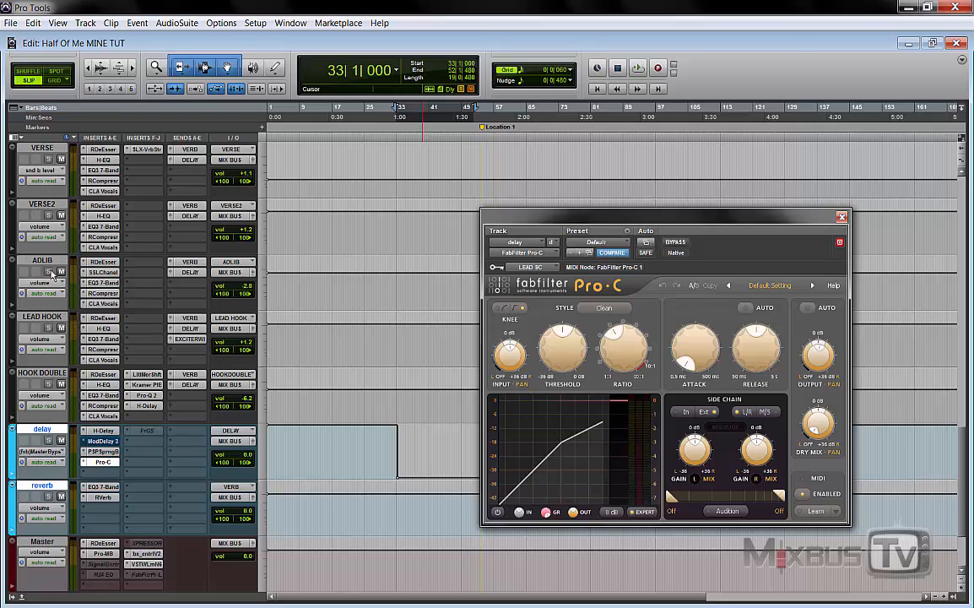
scroll(60, 342, "down", 2)
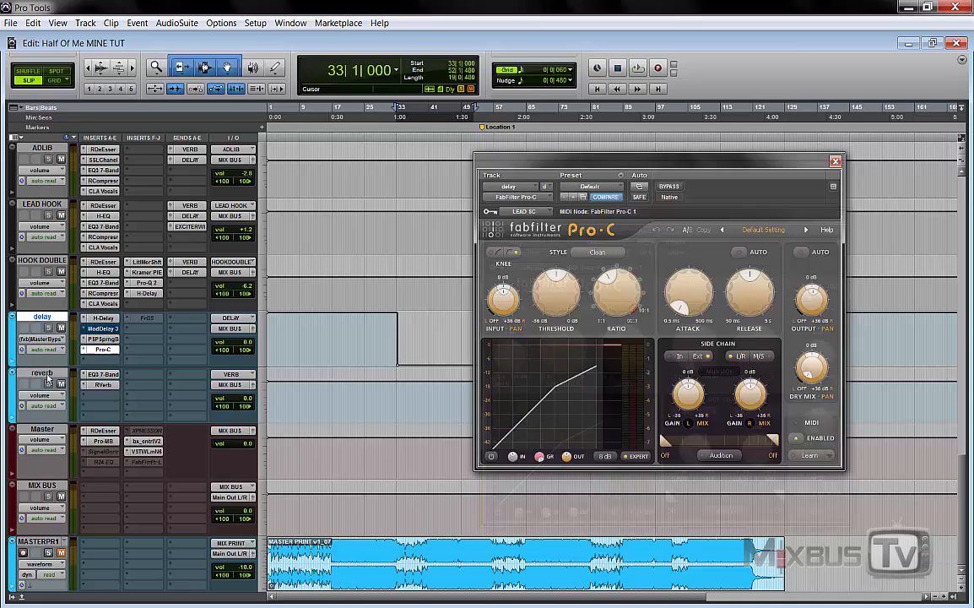
left_click(40, 374)
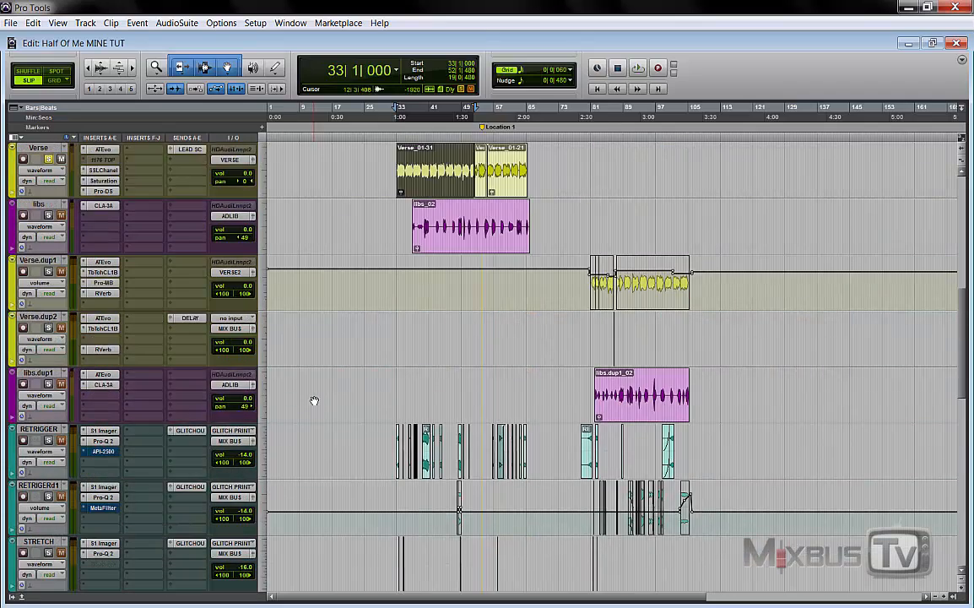
Select the libs_02 clip and solo the libs track.
scroll(317, 400, "up", 2)
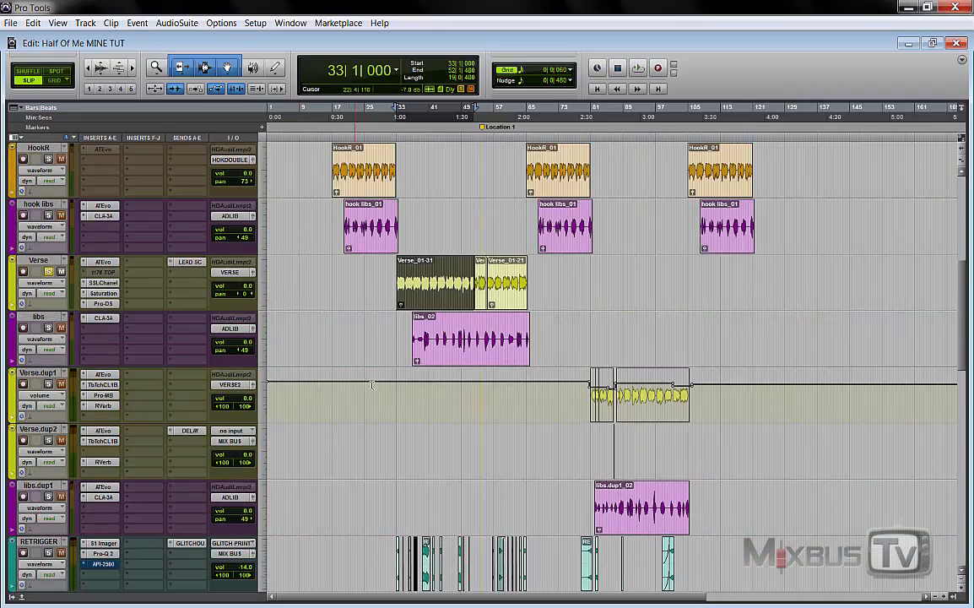
left_click(480, 355)
key("t")
key("t")
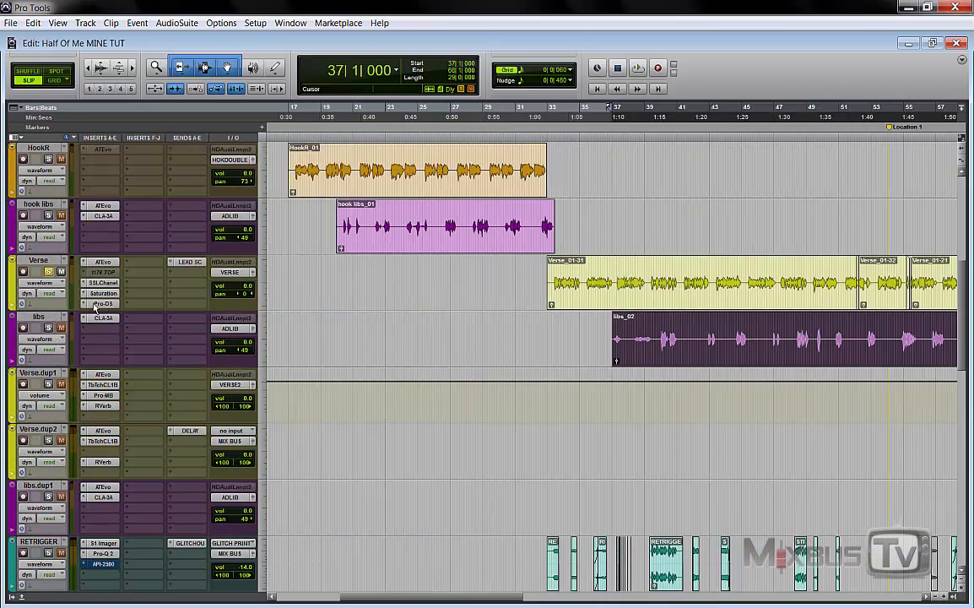
left_click(49, 328)
scroll(347, 348, "right", 4)
key("r")
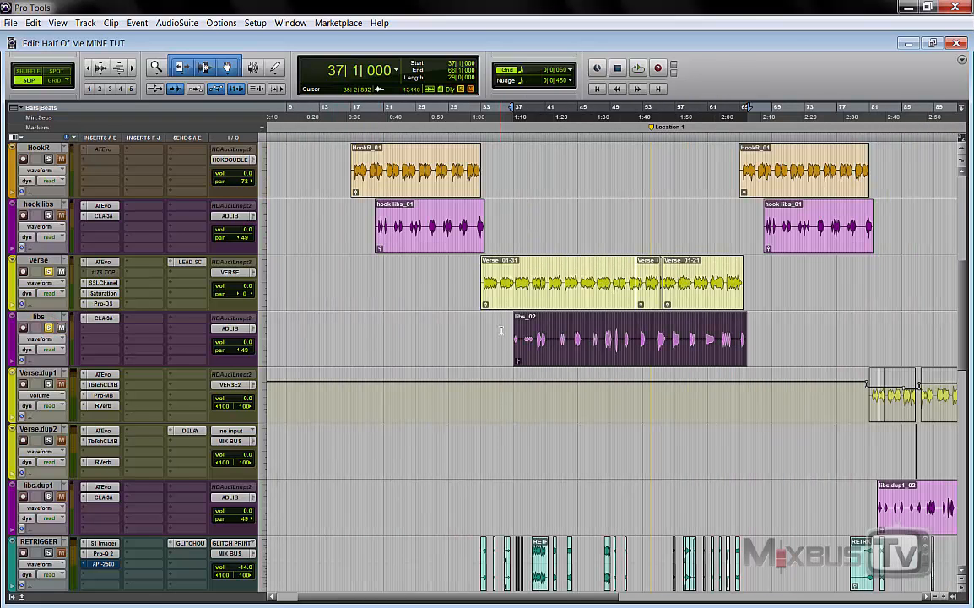
Play the libs_02 clip from bar 37 with only the libs track soloed.
key("space")
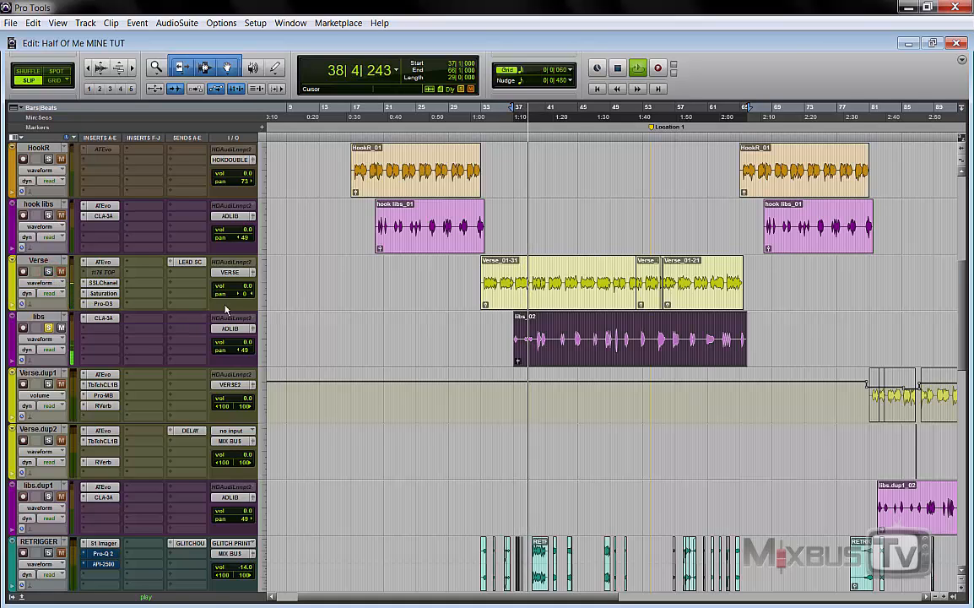
left_click(236, 306)
key("t")
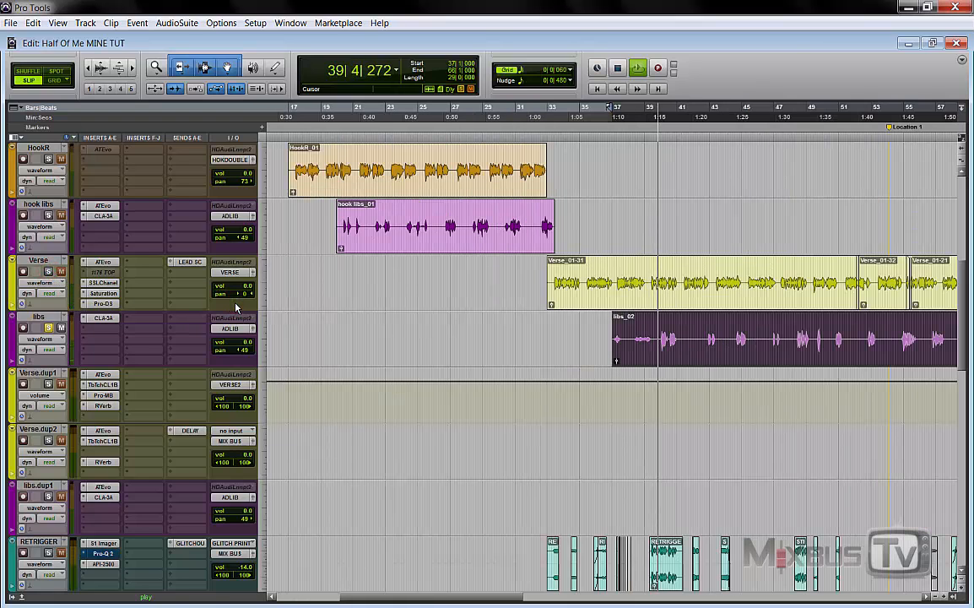
key("r")
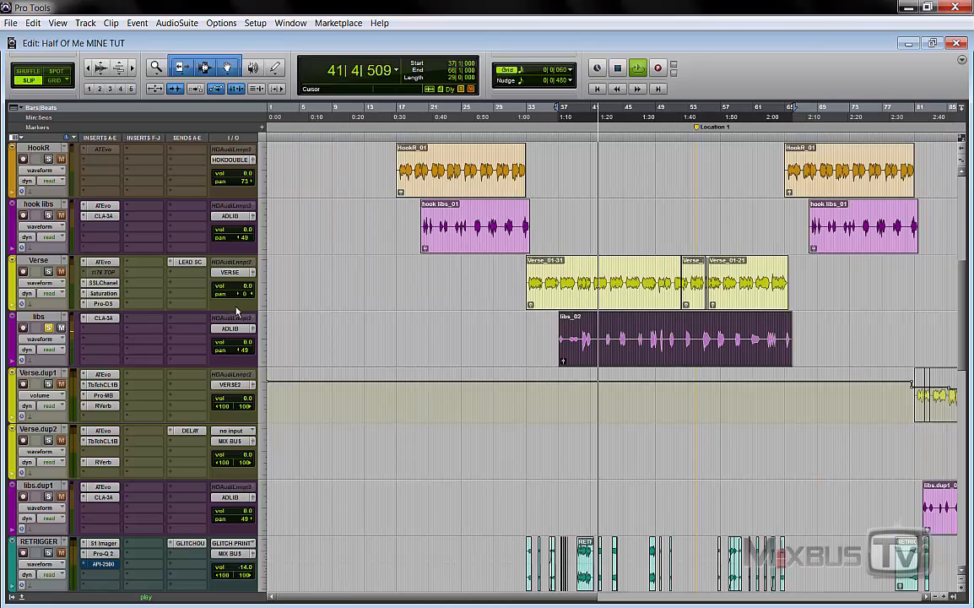
Open the libs track's CLA-3A, replay from bar 37 to examine its limiting, and close the plug-in.
left_click(111, 320)
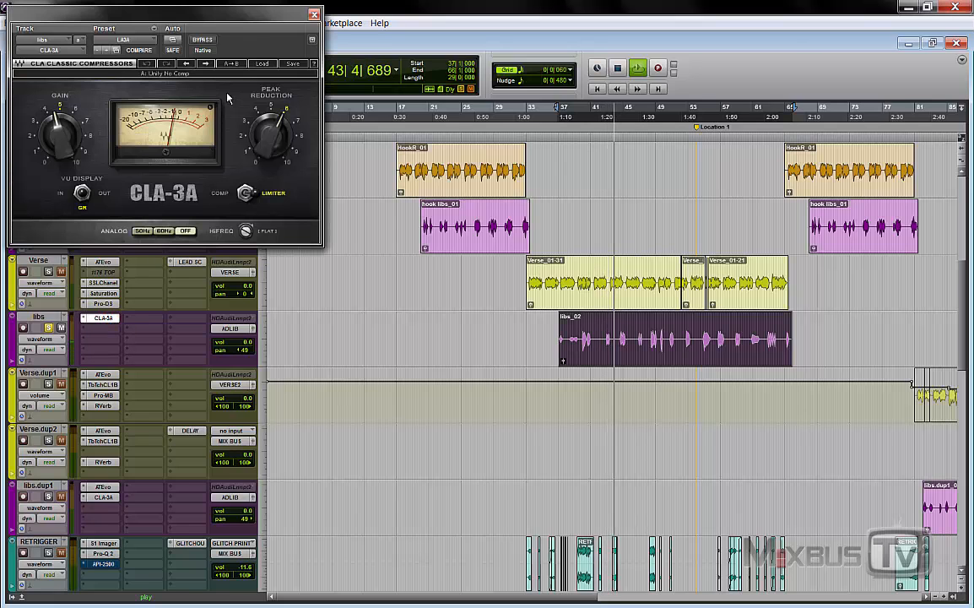
key("space")
left_click_drag(251, 17, 429, 95)
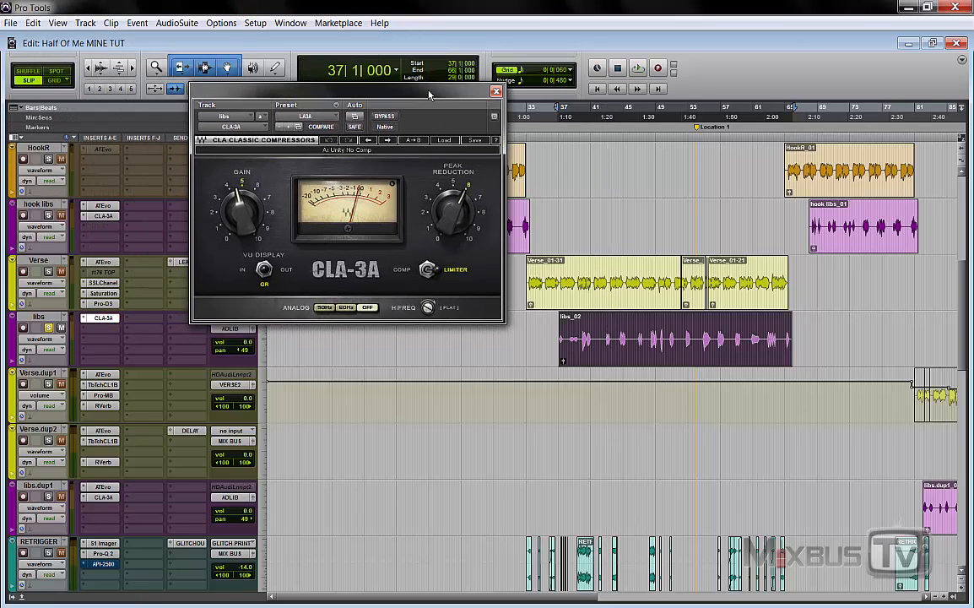
key("space")
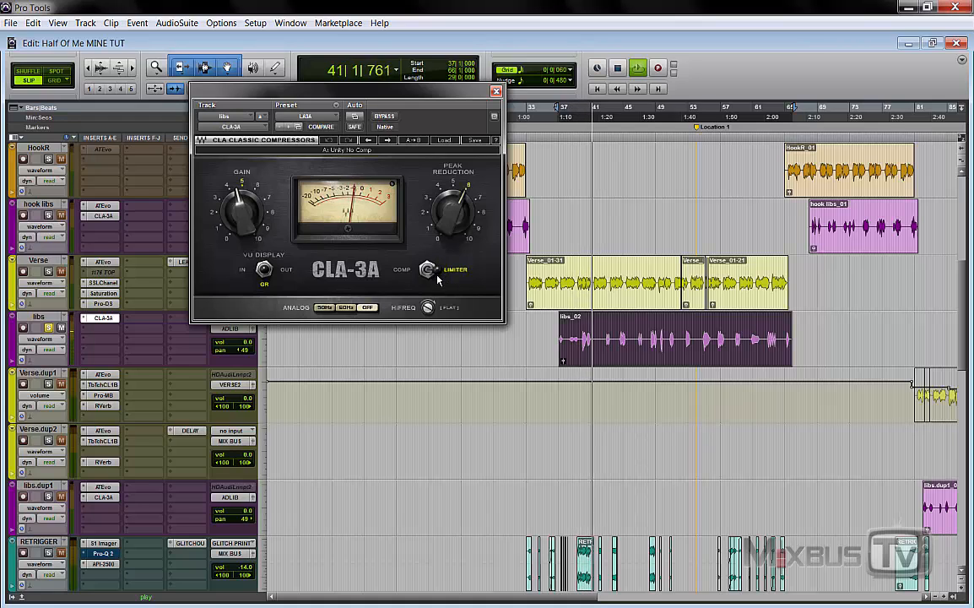
key("space")
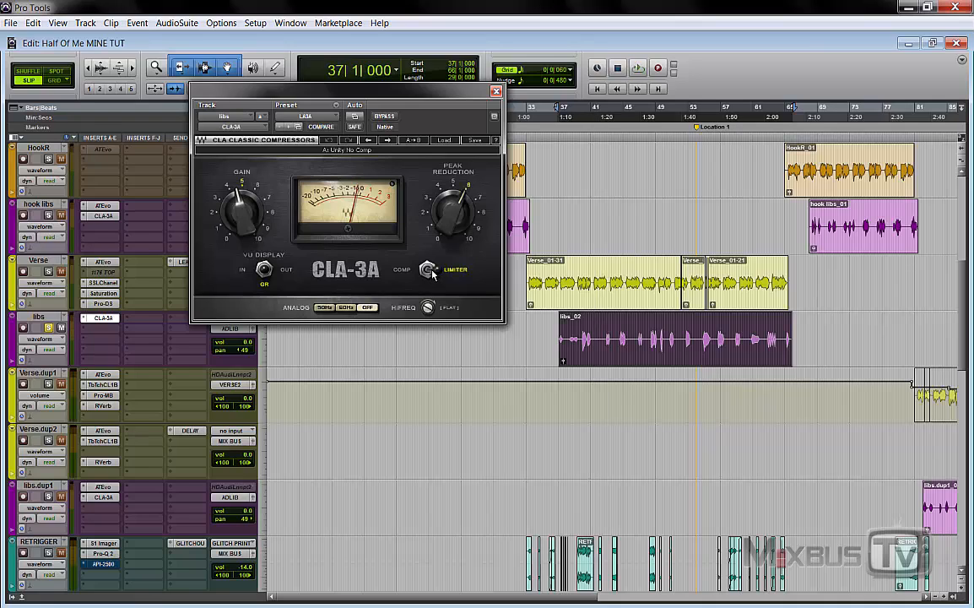
left_click(496, 91)
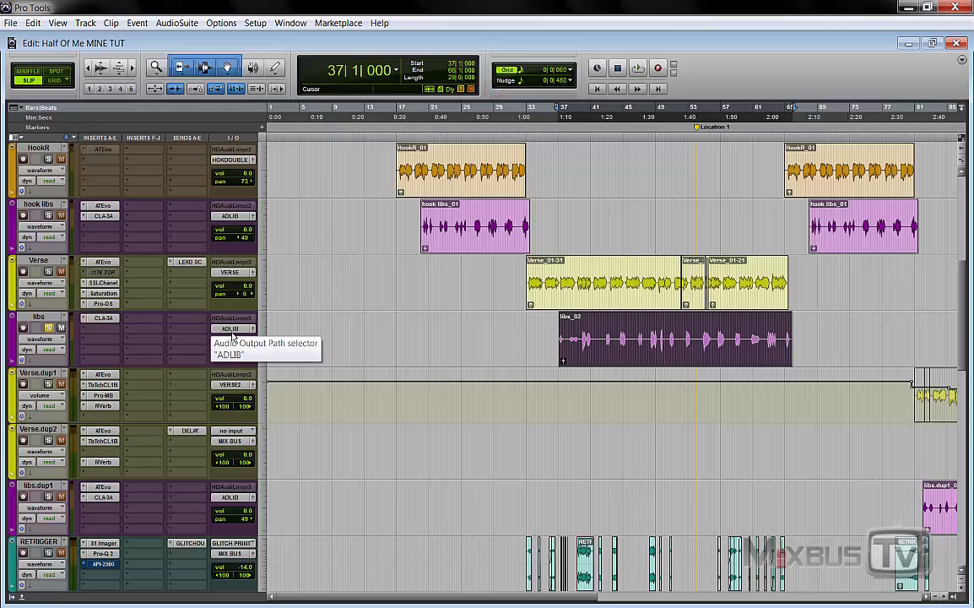
Open the ADLIB bus's RDeEsser and SSLChannel to examine their settings side by side, and close the RDeEsser.
scroll(234, 338, "down", 10)
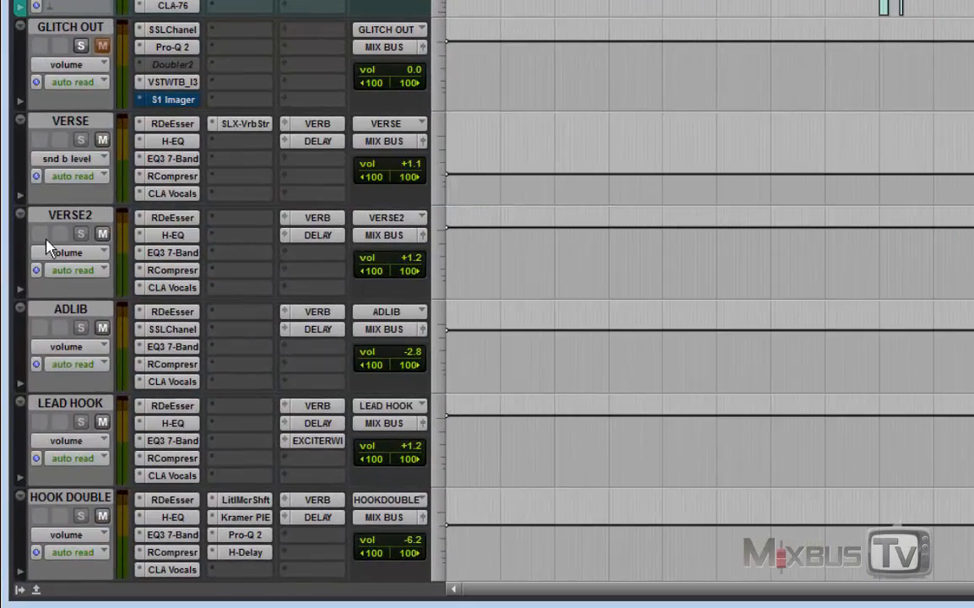
scroll(84, 316, "down", 2)
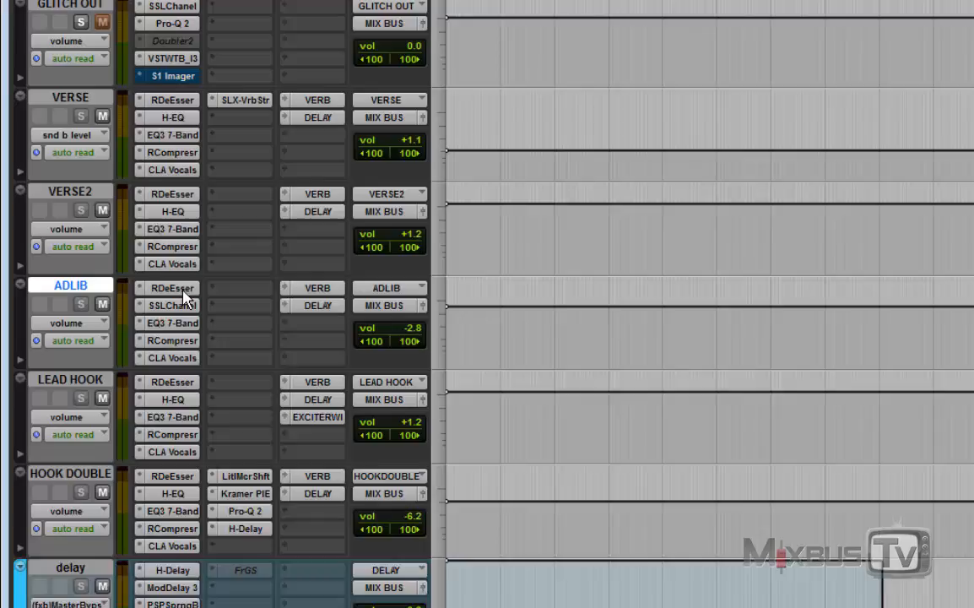
left_click(182, 221)
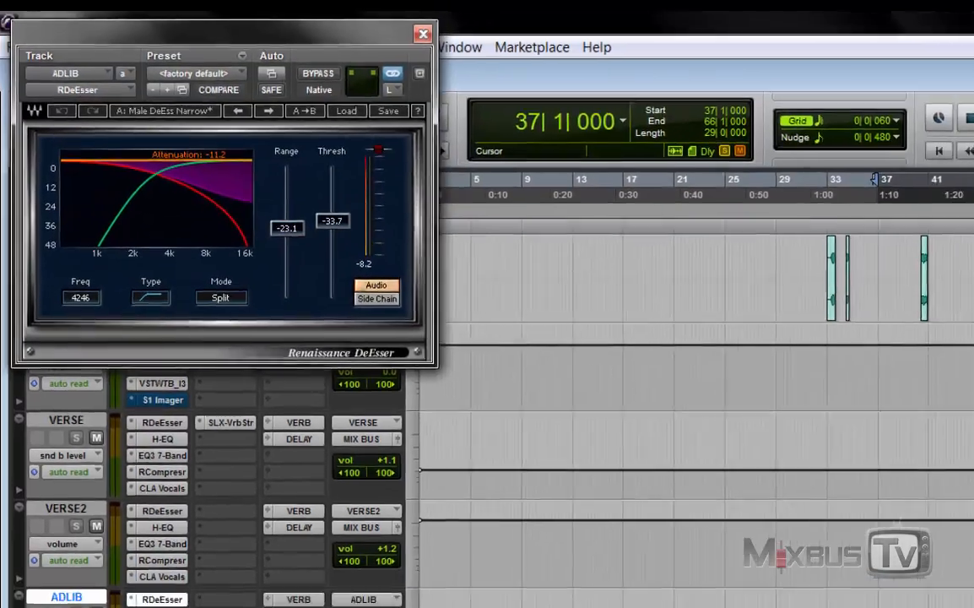
left_click(148, 529)
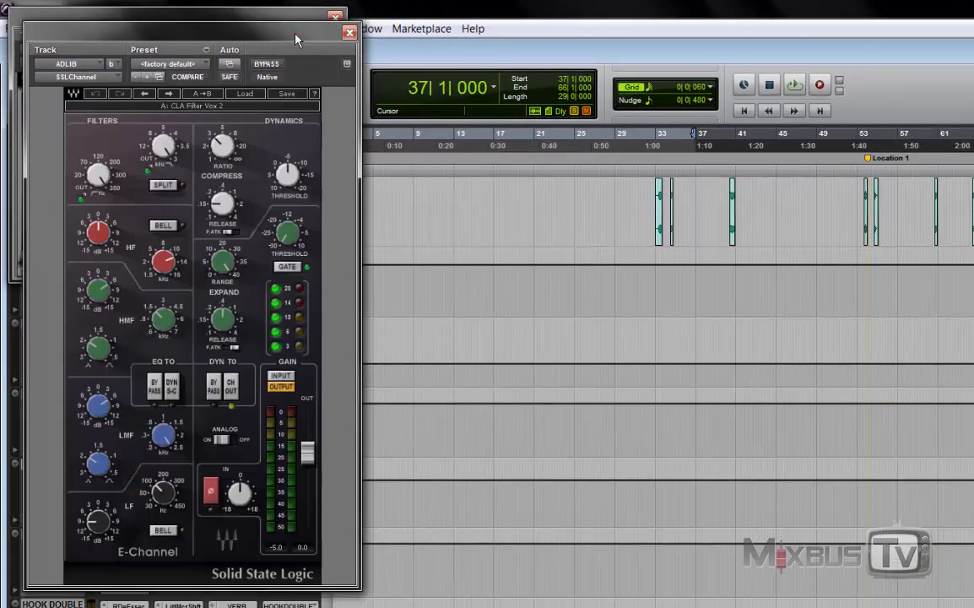
left_click_drag(295, 40, 569, 46)
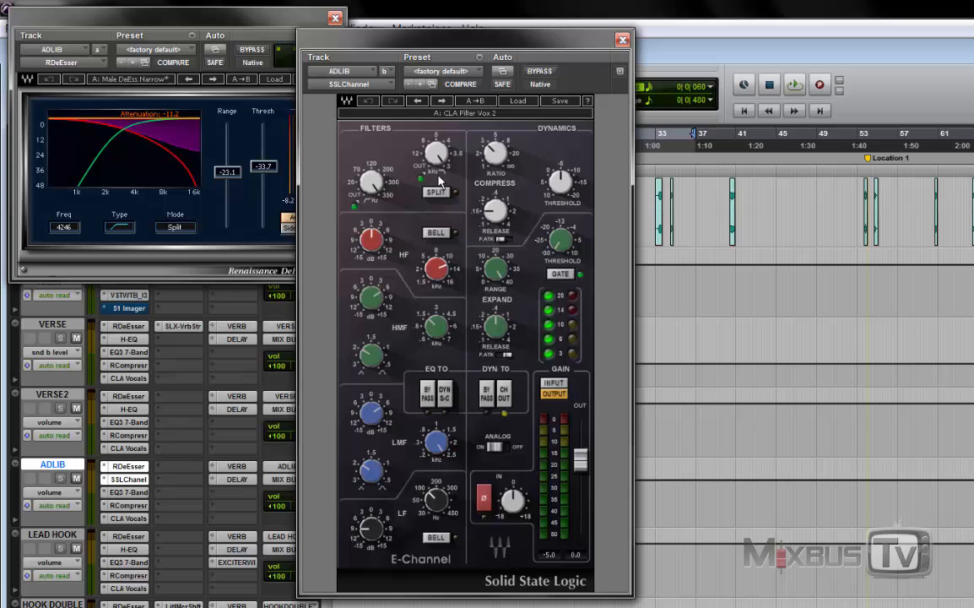
left_click(336, 18)
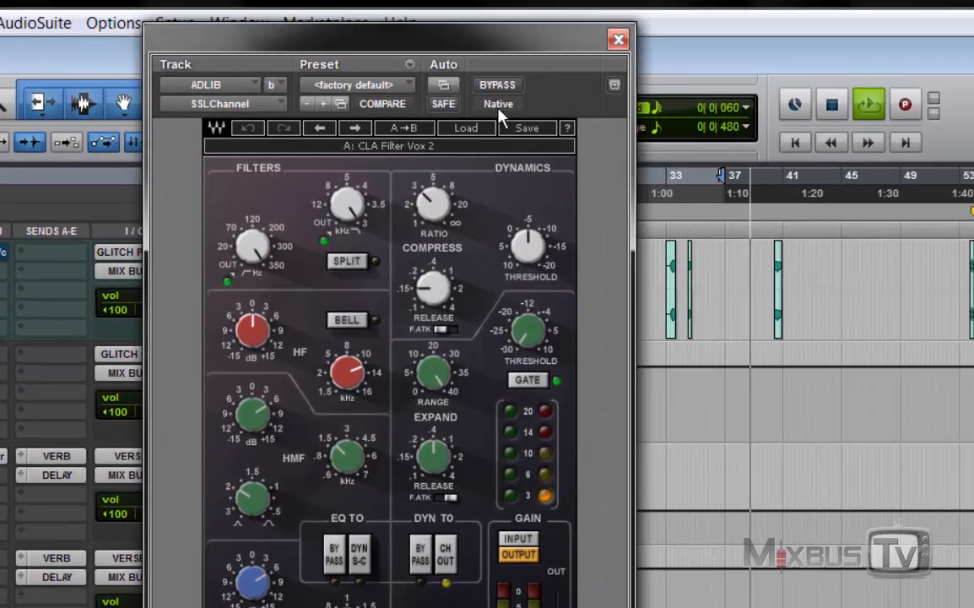
Bypass the ADLIB bus's SSLChannel and replay the libs_02 clip from around bar 47 to hear it unprocessed.
left_click(499, 86)
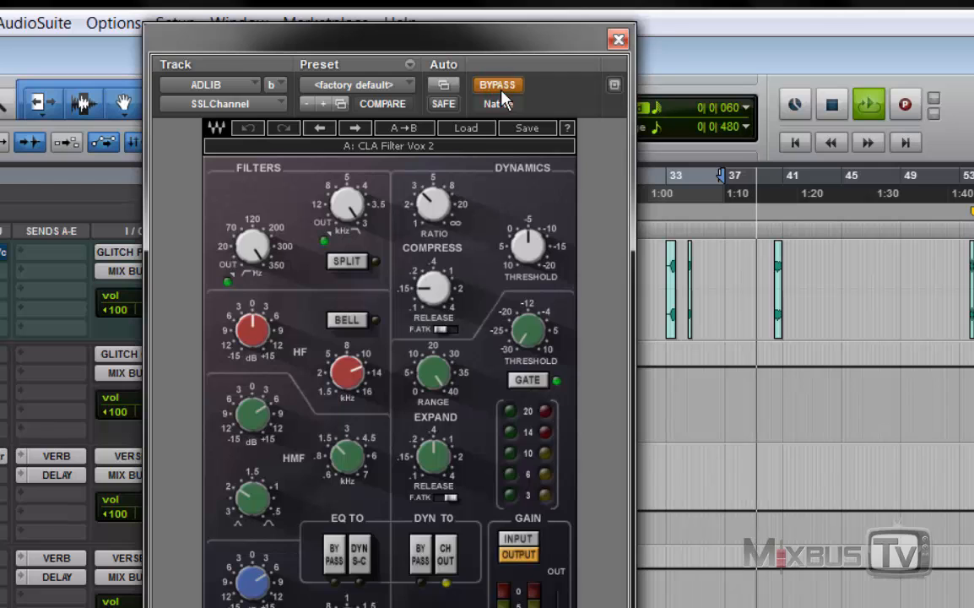
scroll(772, 473, "up", 5)
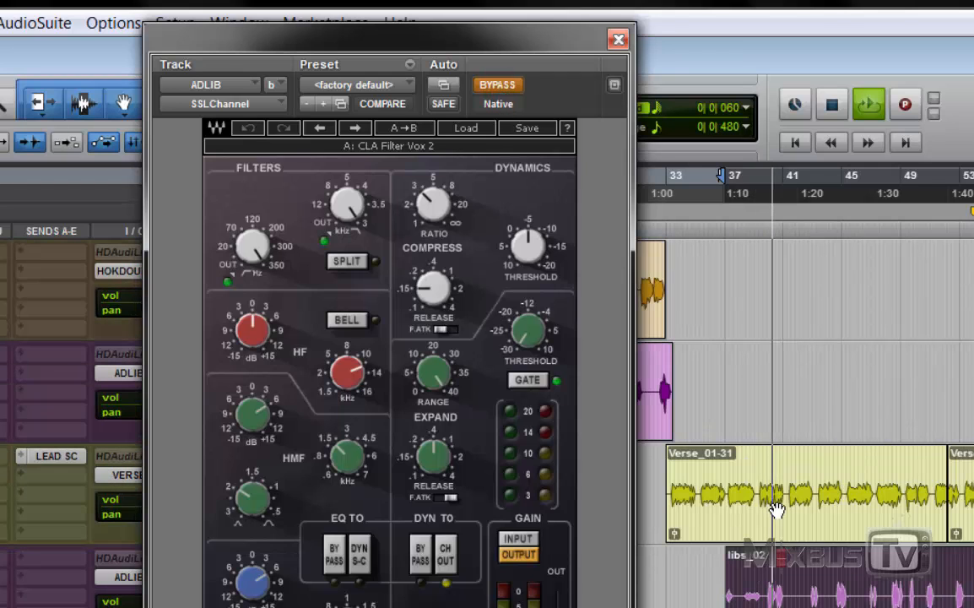
scroll(772, 473, "down", 2)
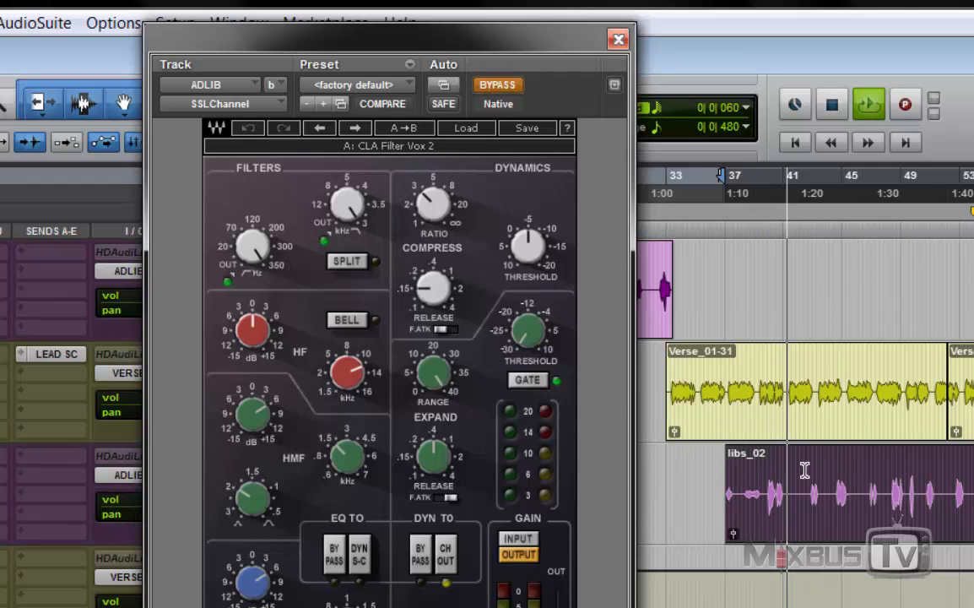
left_click(870, 470)
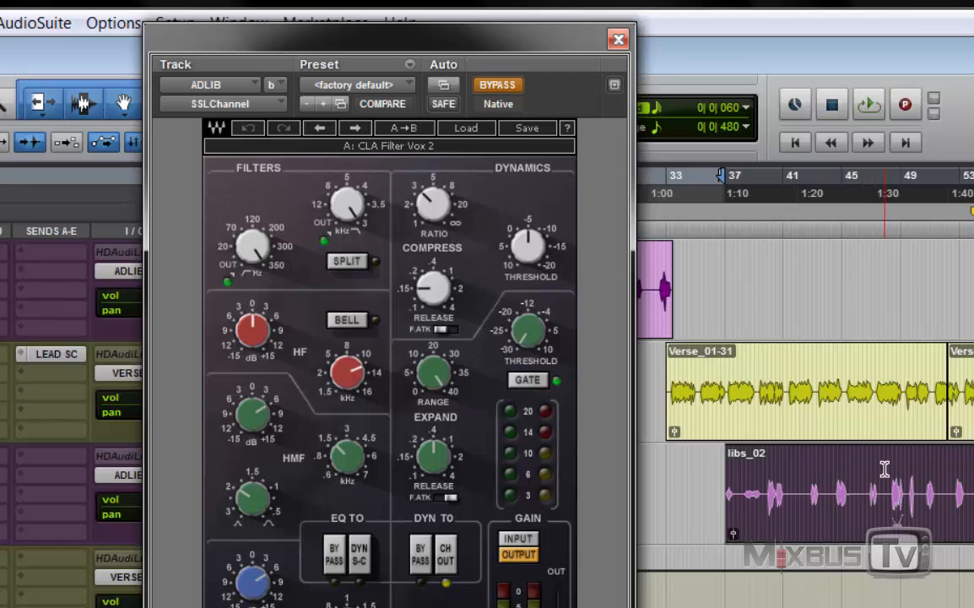
left_click(884, 470)
key("space")
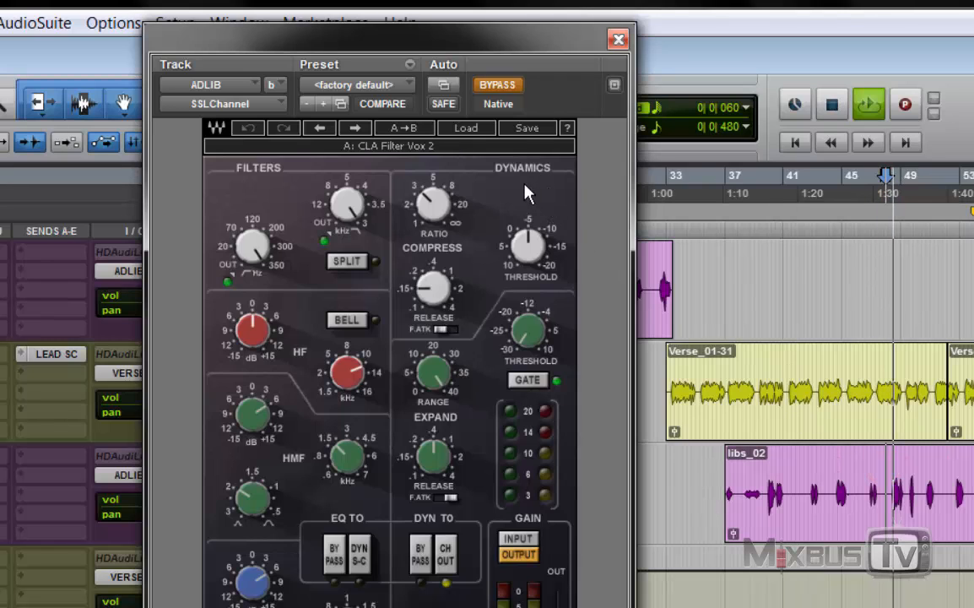
Re-enable the ADLIB bus's SSLChannel to compare the sound, and examine its filter, EQ and dynamics settings.
scroll(88, 593, "down", 5)
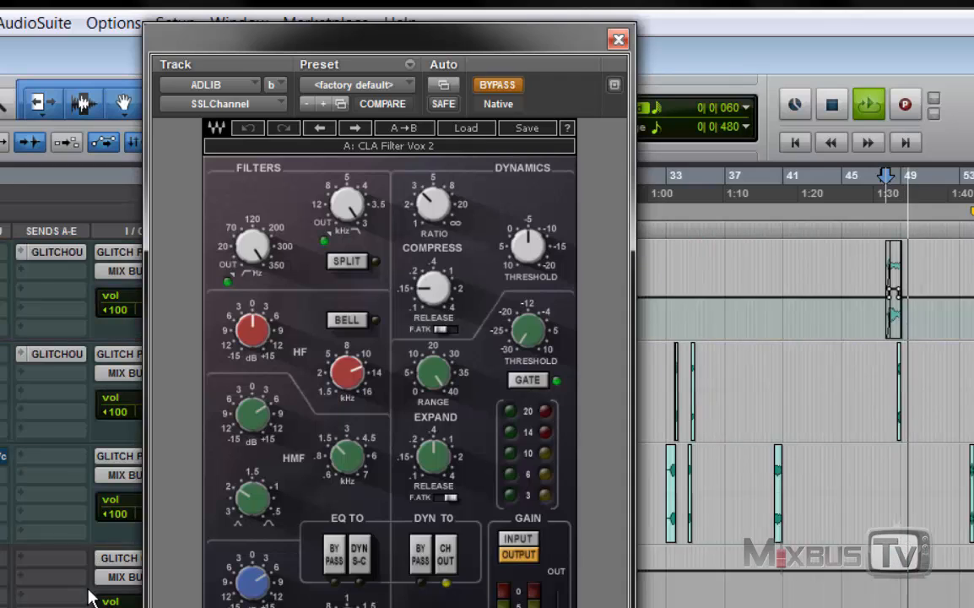
scroll(89, 596, "down", 3)
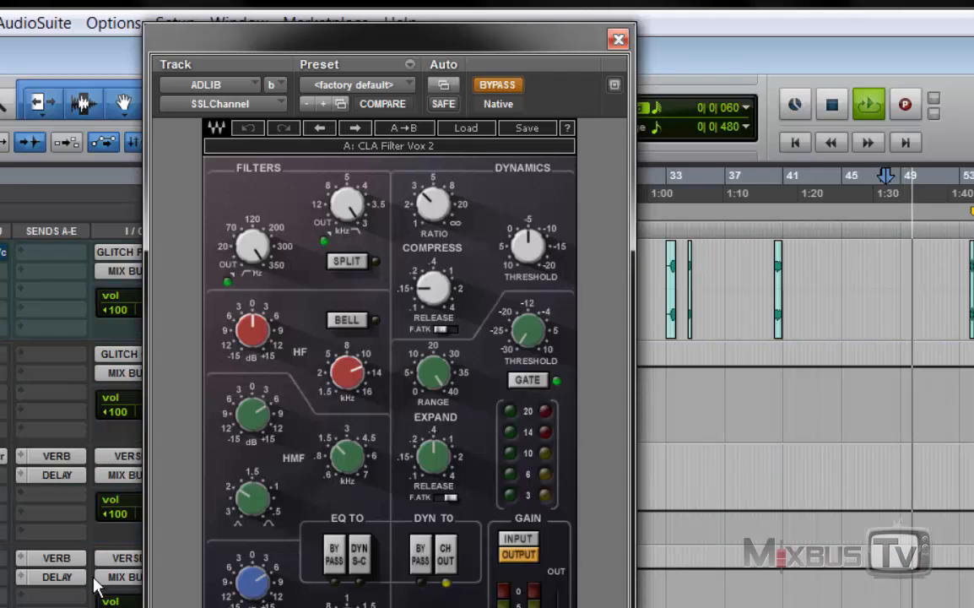
left_click(497, 88)
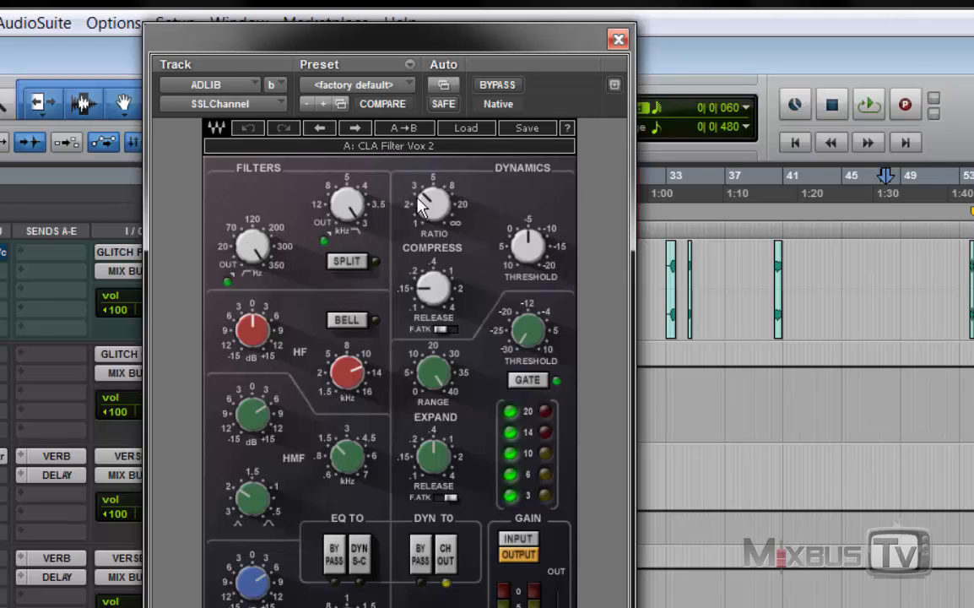
key("space")
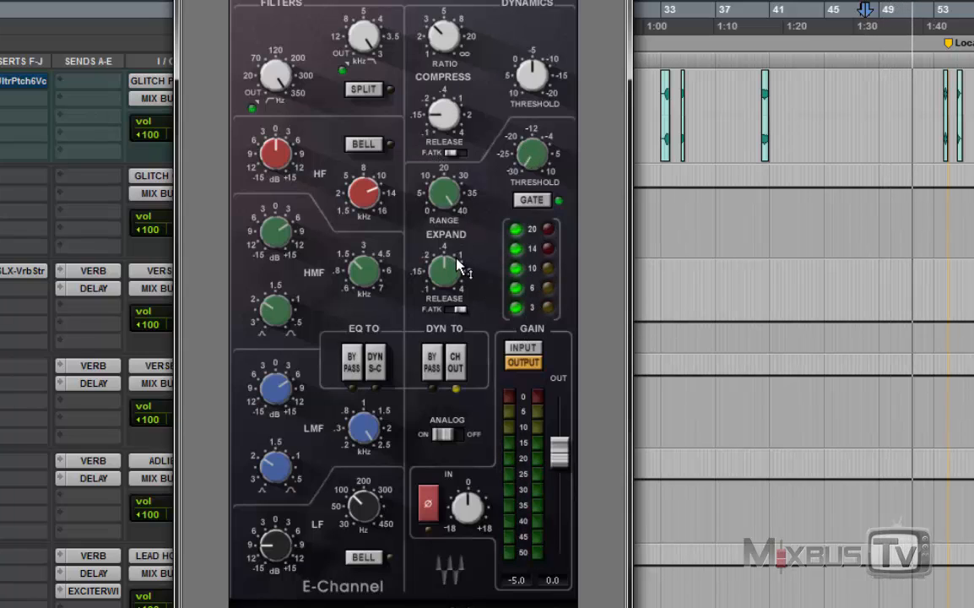
mouse_move(460, 266)
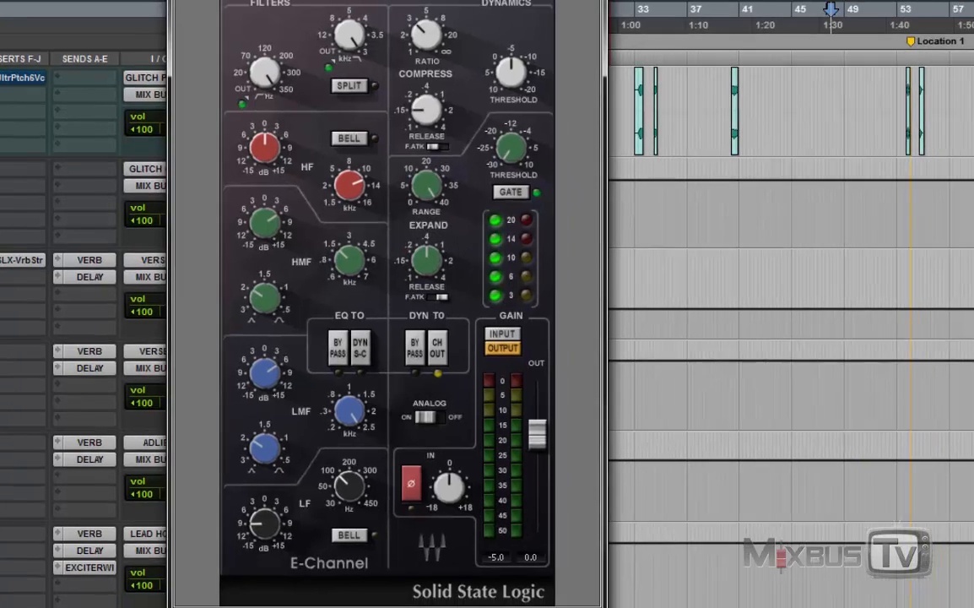
Open the ADLIB bus's EQ3 7-Band, close the SSLChannel and reposition the EQ window to examine its curve.
left_click(2, 461)
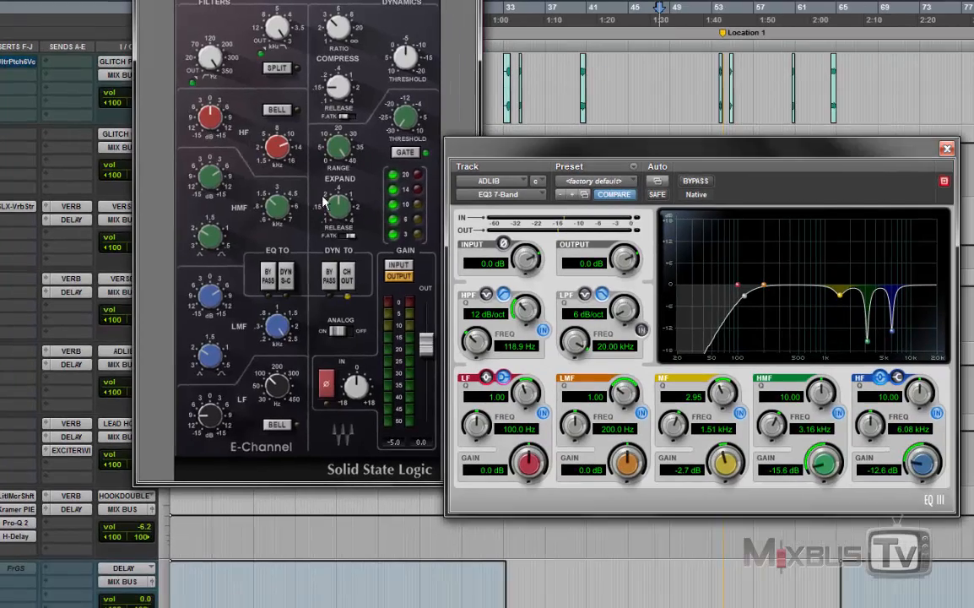
left_click(470, 1)
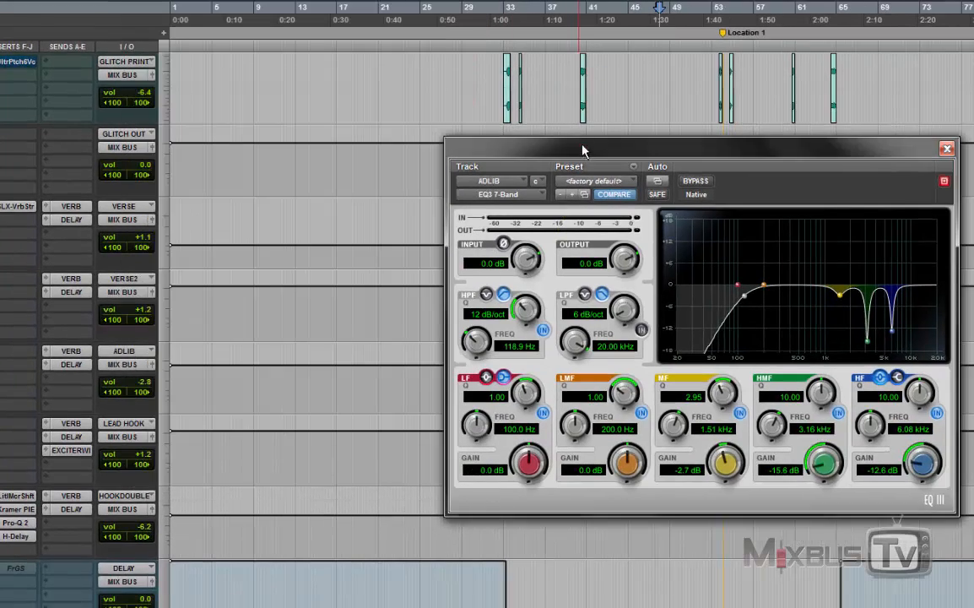
left_click_drag(583, 150, 323, 122)
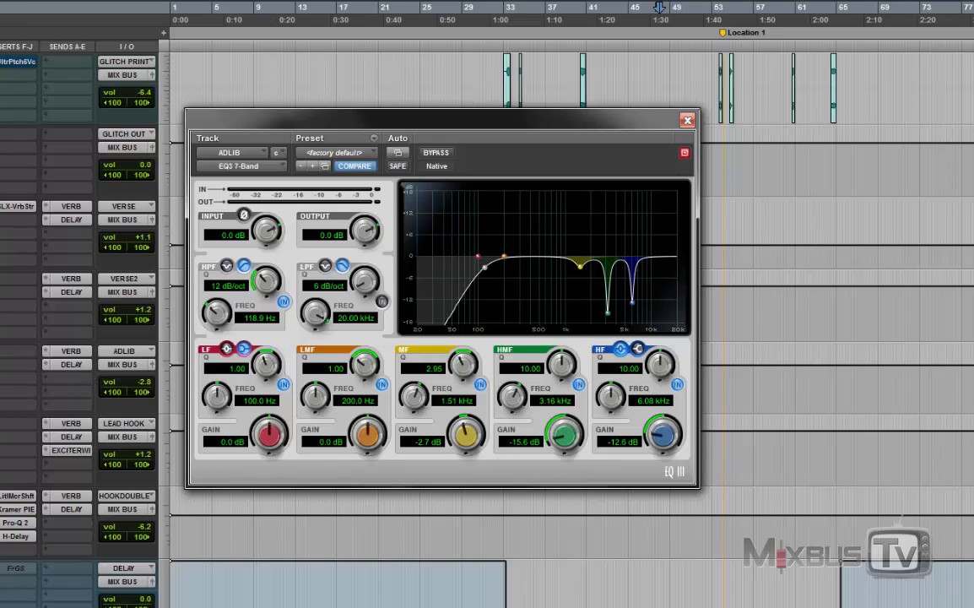
Examine the ADLIB bus's RCompressor during playback, briefly checking the SSLChannel's gain reduction for comparison.
left_click(2, 390)
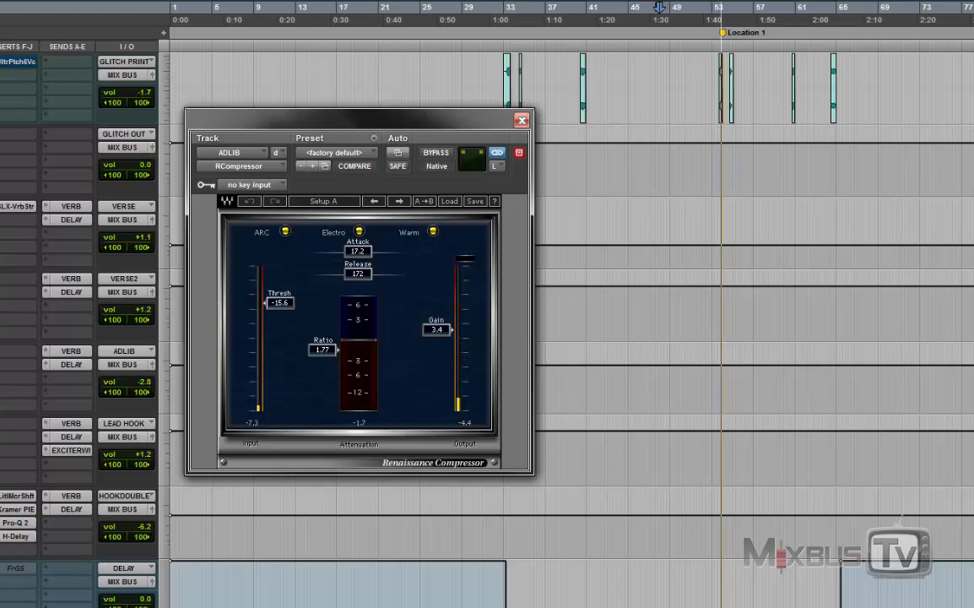
left_click(1, 364)
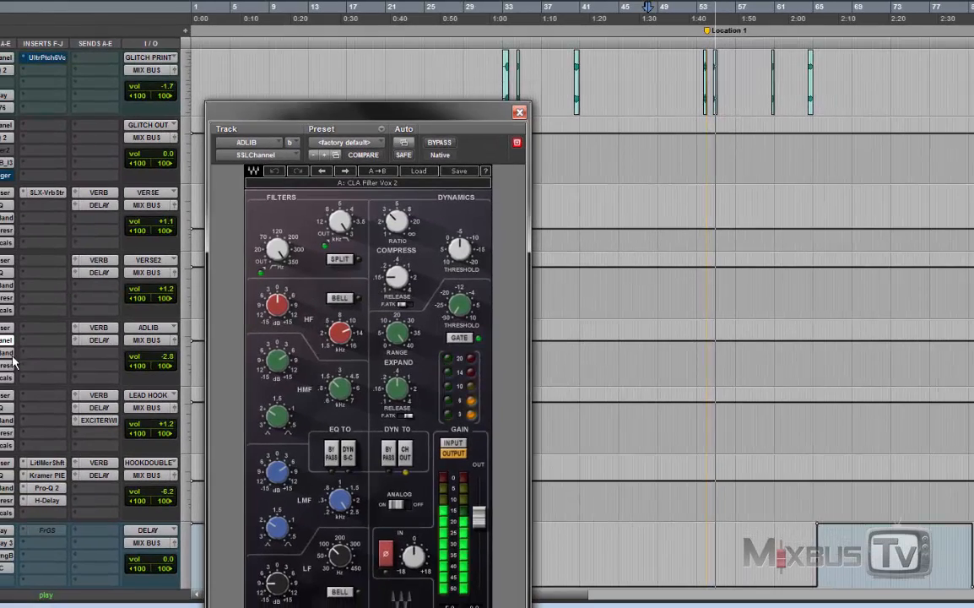
left_click(3, 365)
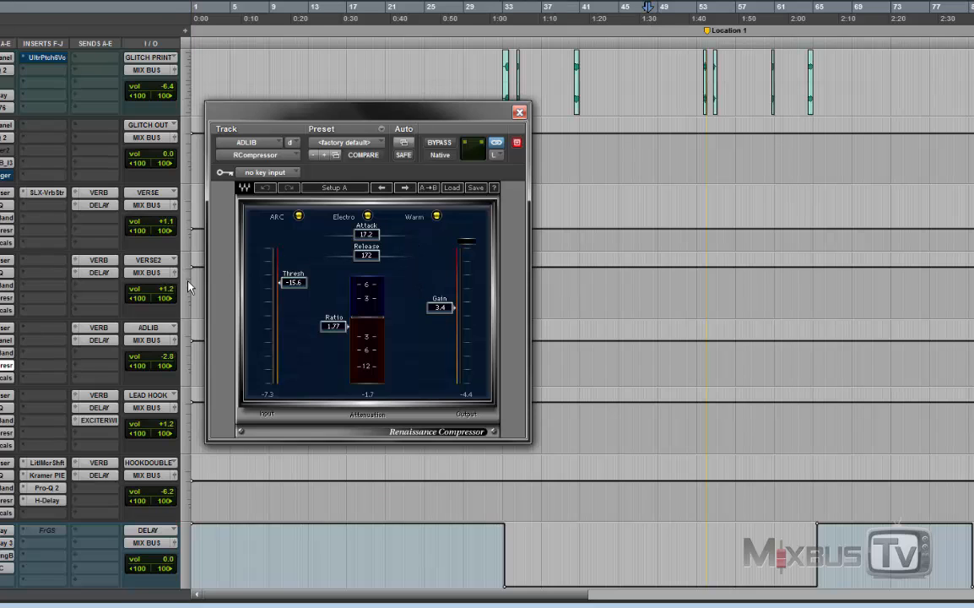
Open the ADLIB bus's CLA Vocals, compare it with and without bypass during playback, and close it.
left_click(3, 378)
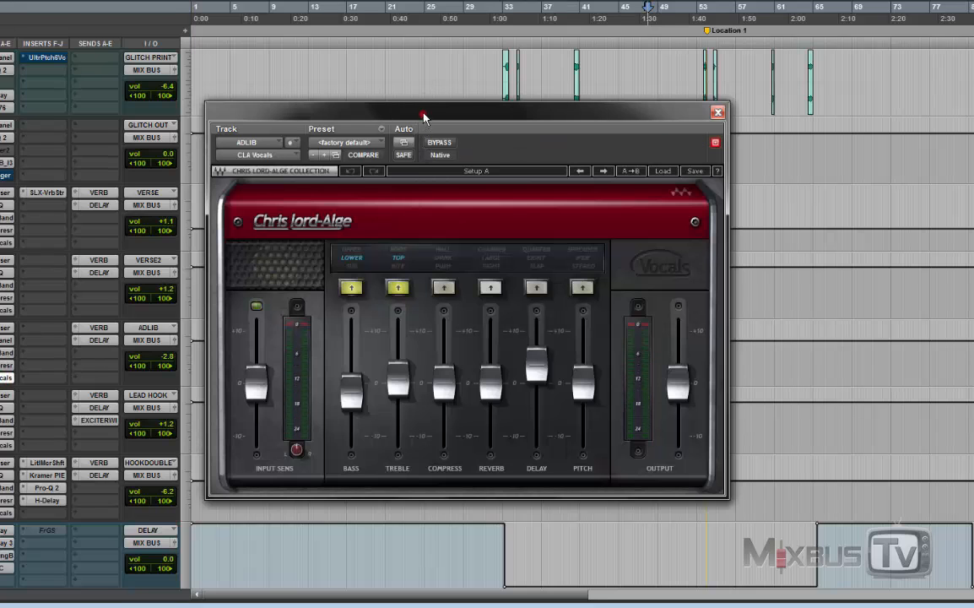
left_click_drag(424, 115, 406, 95)
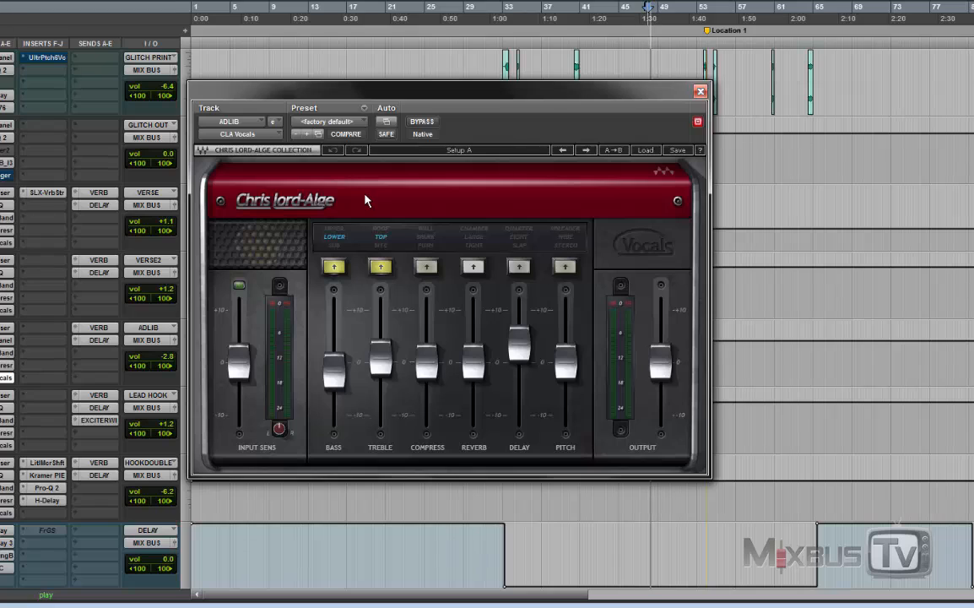
left_click(423, 122)
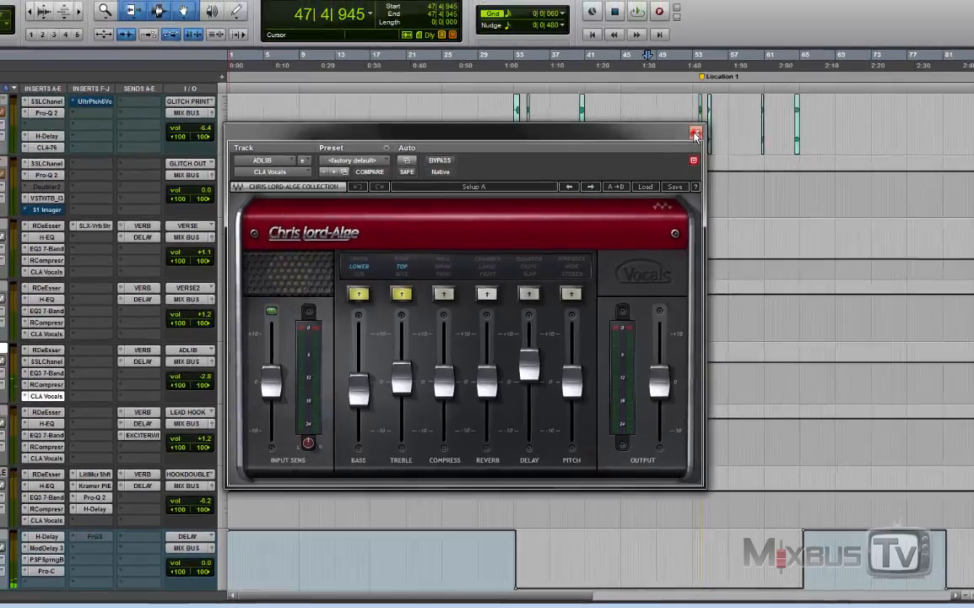
left_click(701, 91)
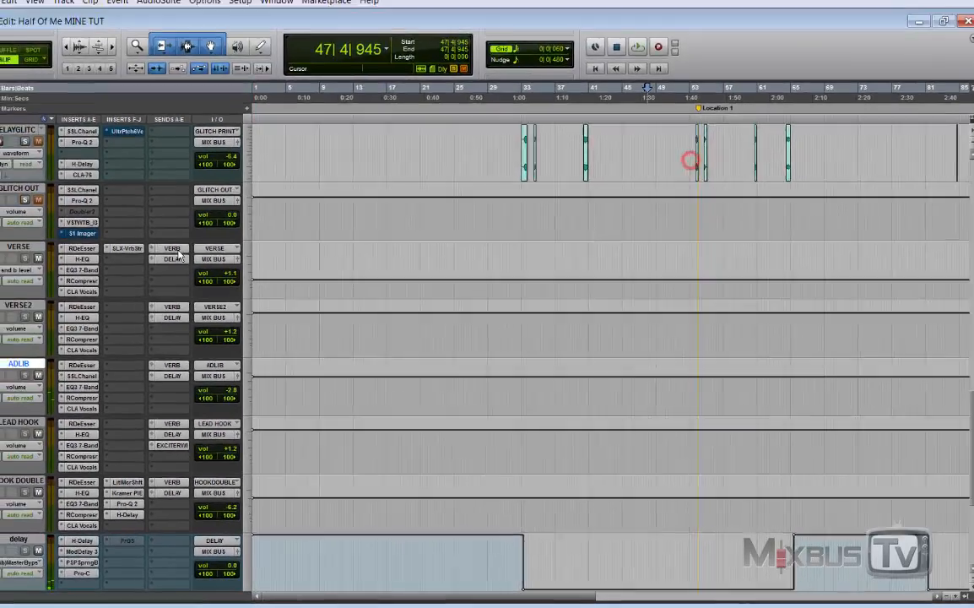
Examine the ADLIB bus's VERB and DELAY sends, and close the send window.
left_click(190, 374)
left_click(192, 385)
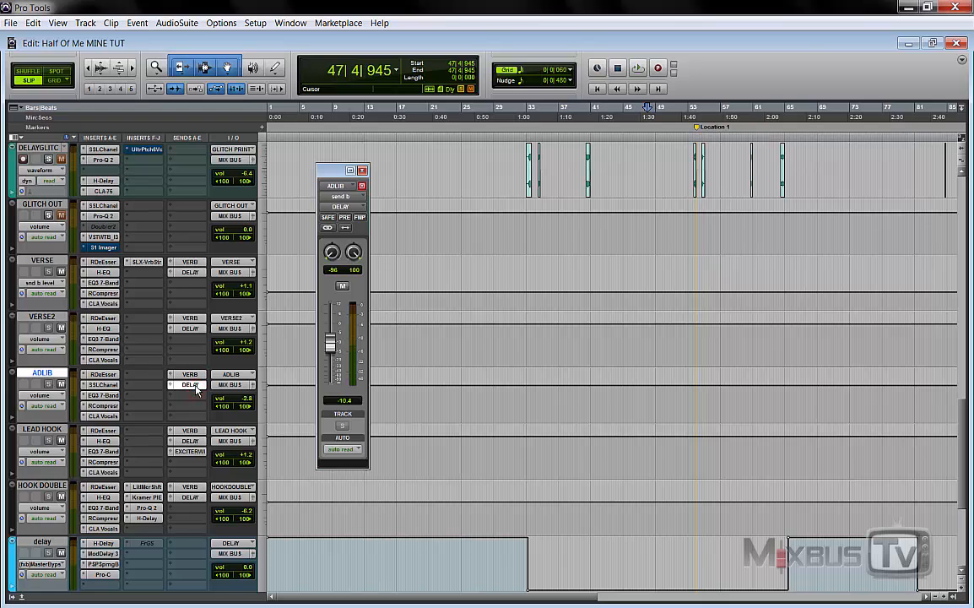
left_click(361, 172)
Clear the solo on the libs track and select the Verse track's clips from bar 33 to bar 66.
scroll(479, 370, "up", 10)
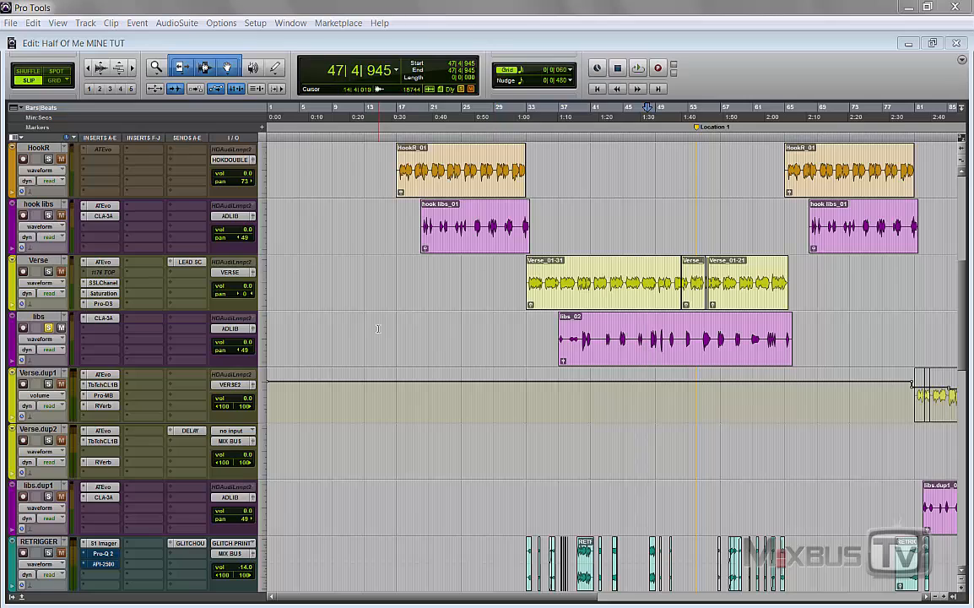
left_click(48, 271)
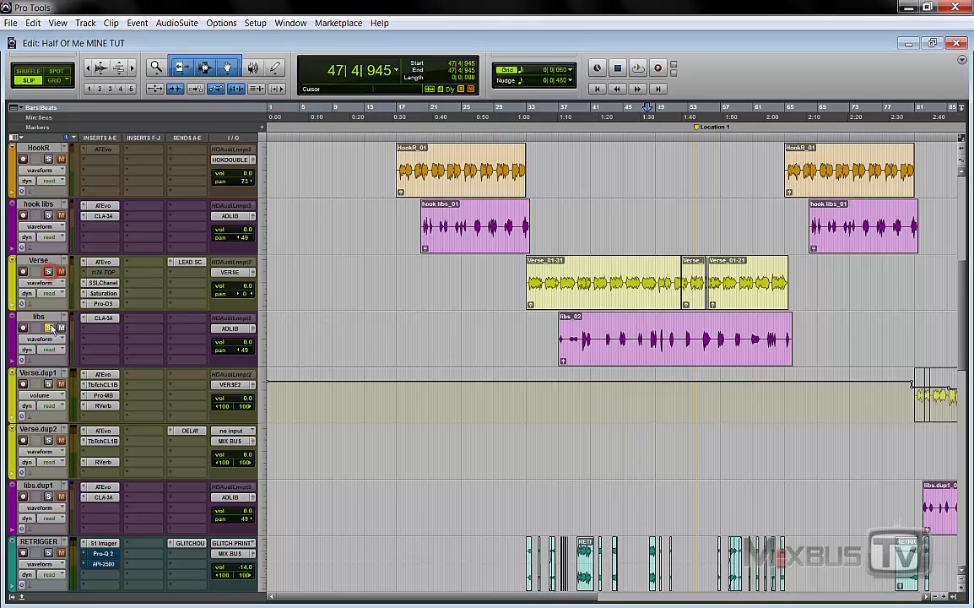
scroll(61, 331, "down", 10)
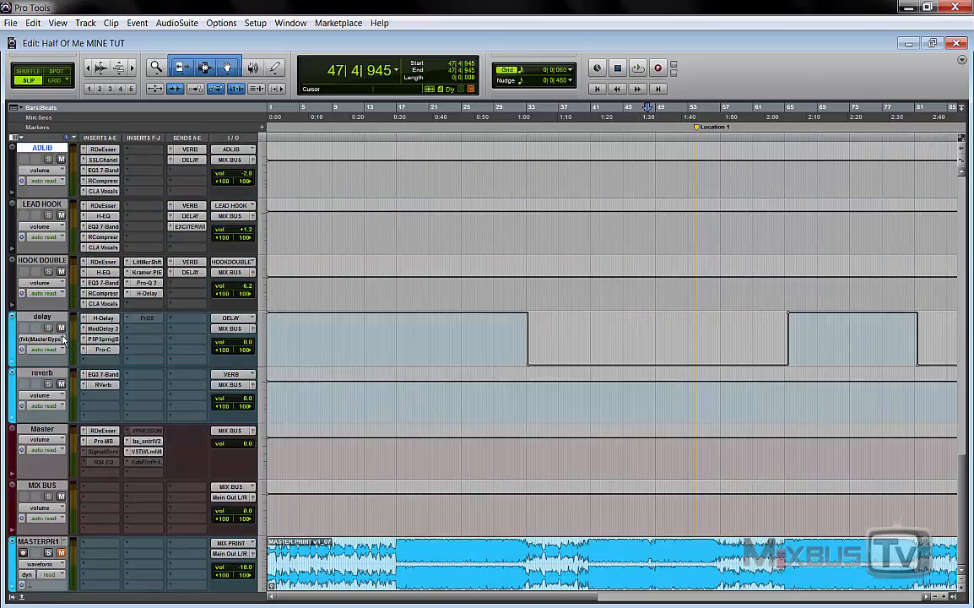
scroll(61, 339, "up", 15)
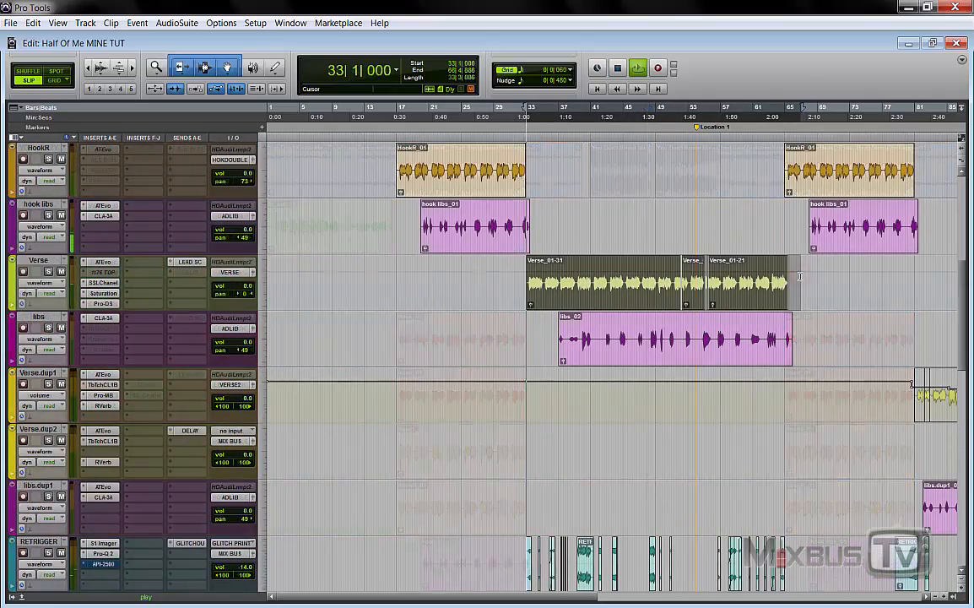
Play the full mix from bar 33 and examine the levels on the VERSE, ADLIB, delay and reverb channels.
key("space")
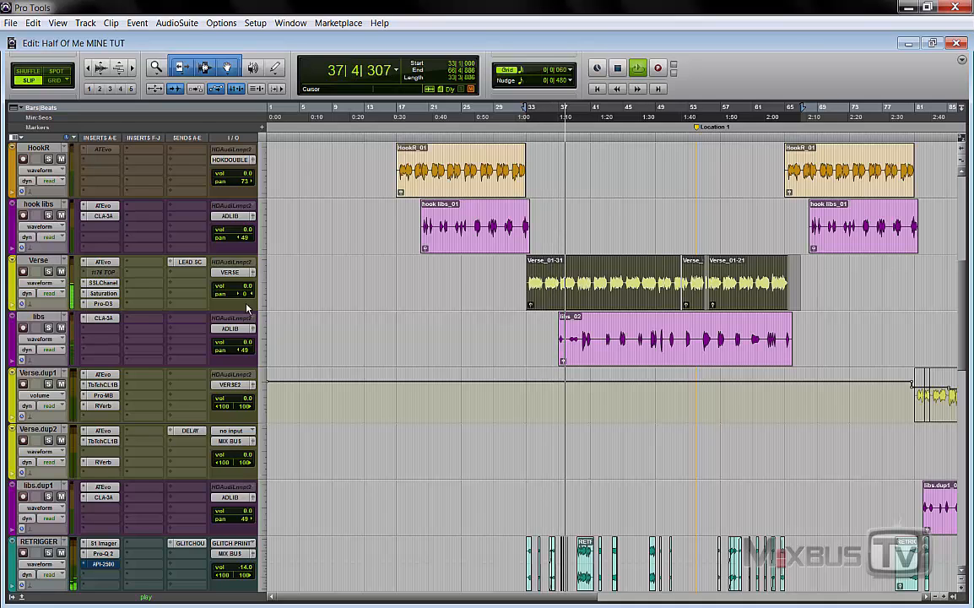
scroll(247, 309, "down", 5)
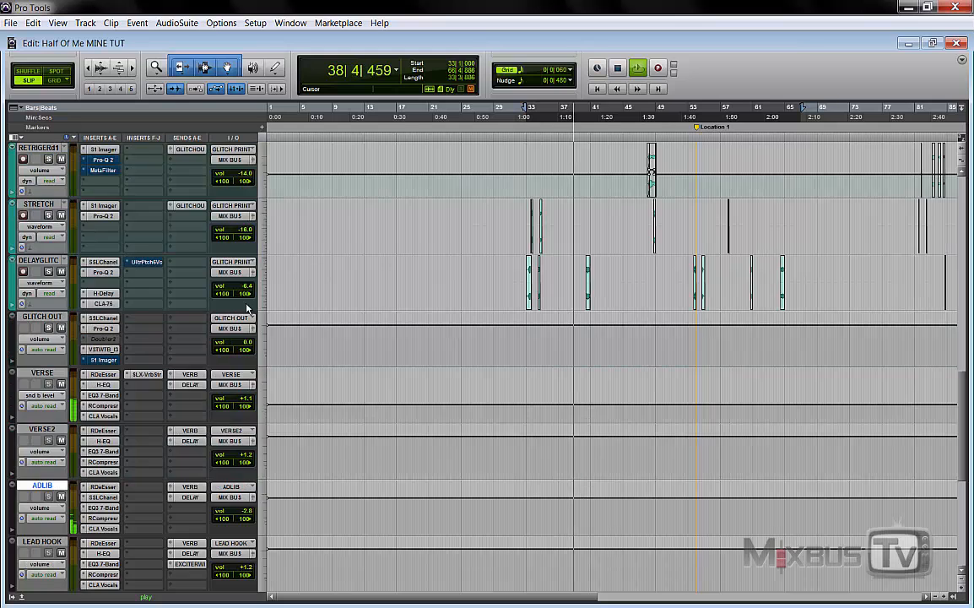
scroll(247, 309, "down", 4)
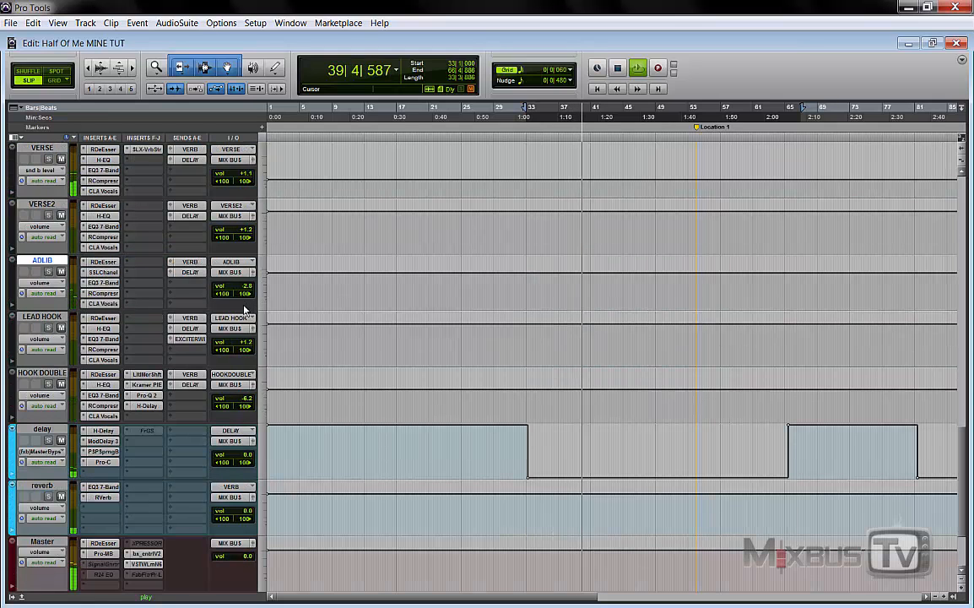
scroll(245, 311, "down", 1)
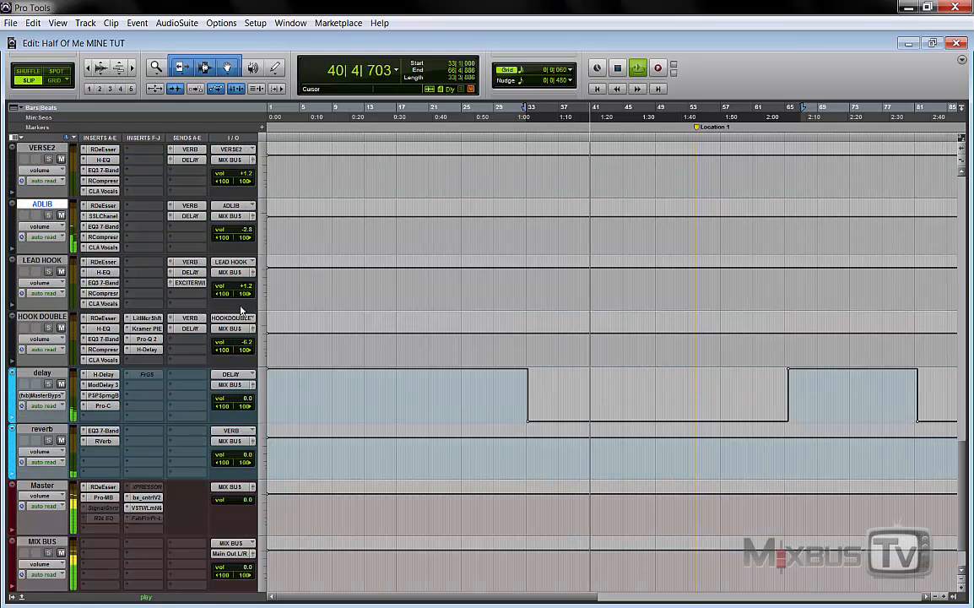
Stop the full-mix playback and review the VERSE, ADLIB and delay channels, selecting each in turn.
scroll(240, 311, "up", 10)
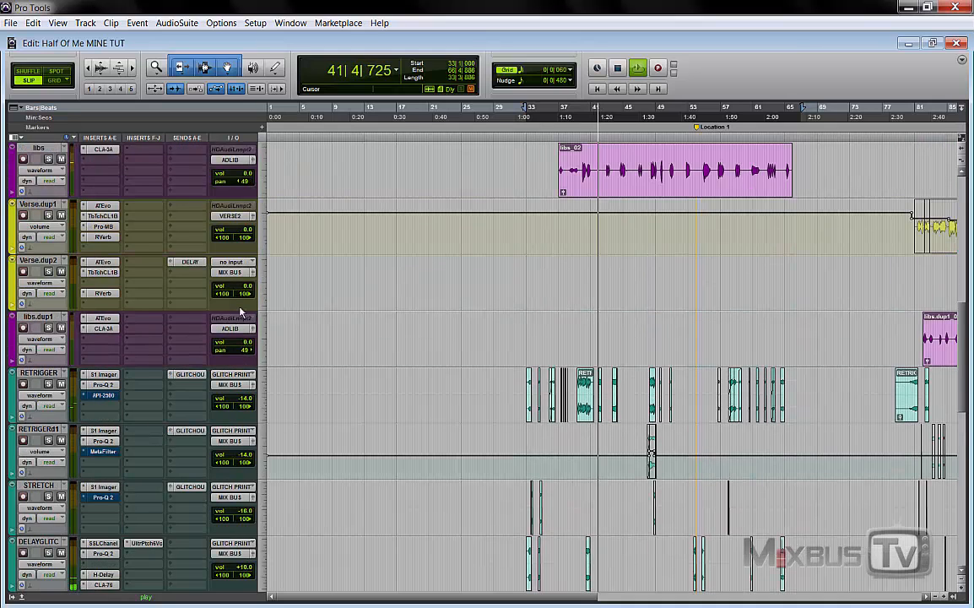
key("space")
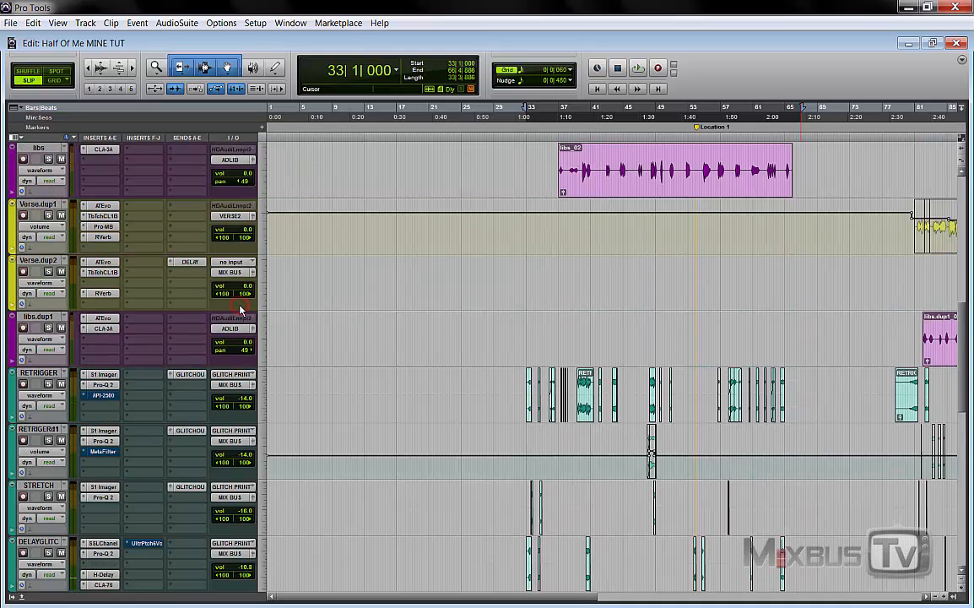
scroll(242, 310, "up", 4)
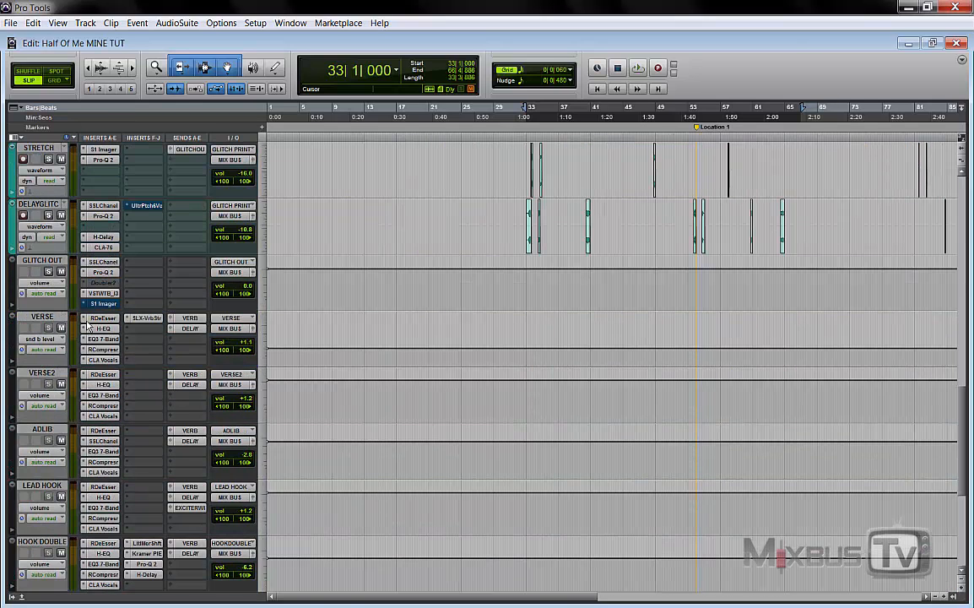
scroll(82, 319, "down", 2)
left_click(54, 262)
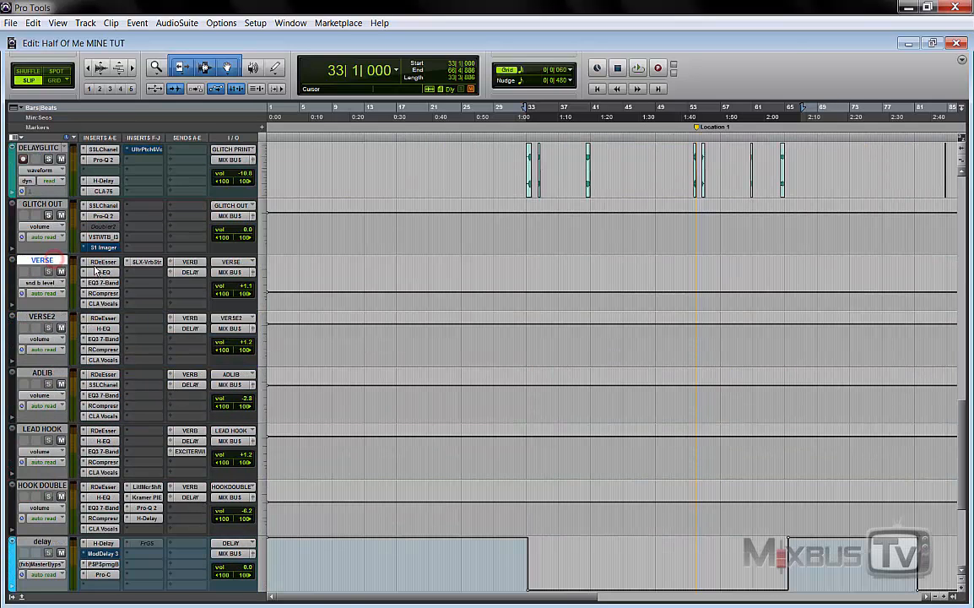
left_click(50, 374)
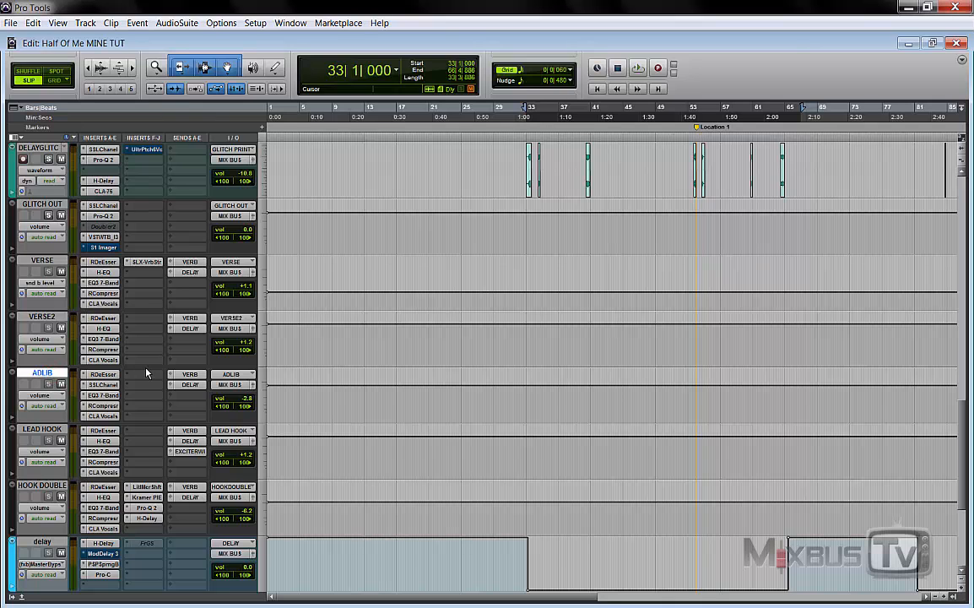
scroll(145, 372, "down", 4)
left_click(46, 318)
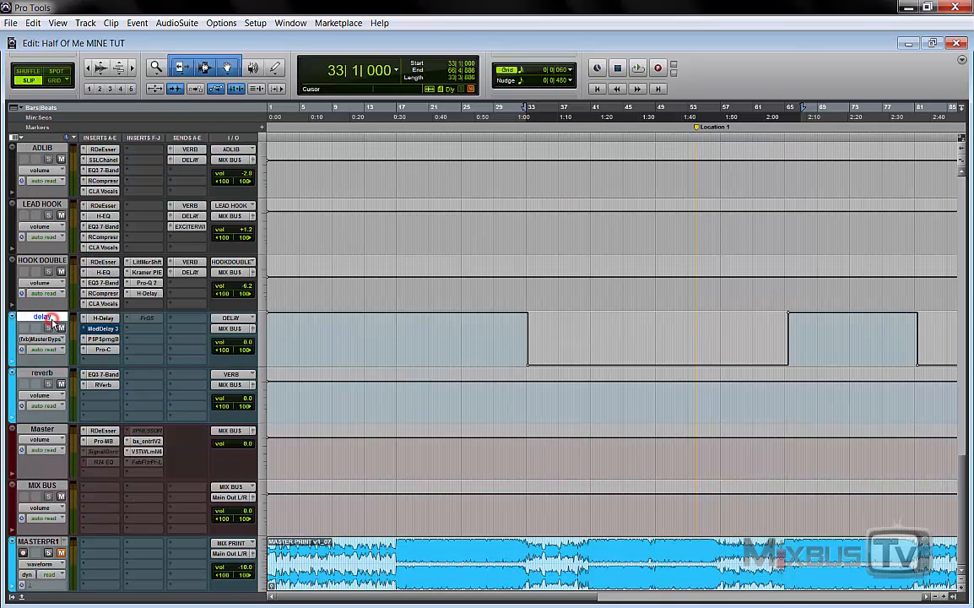
Select the glitch clips across the RETRIGGER, RETRIGERd1, STRETCH and DELAYGLITC tracks from about bar 32 to bar 66.
scroll(310, 368, "up", 15)
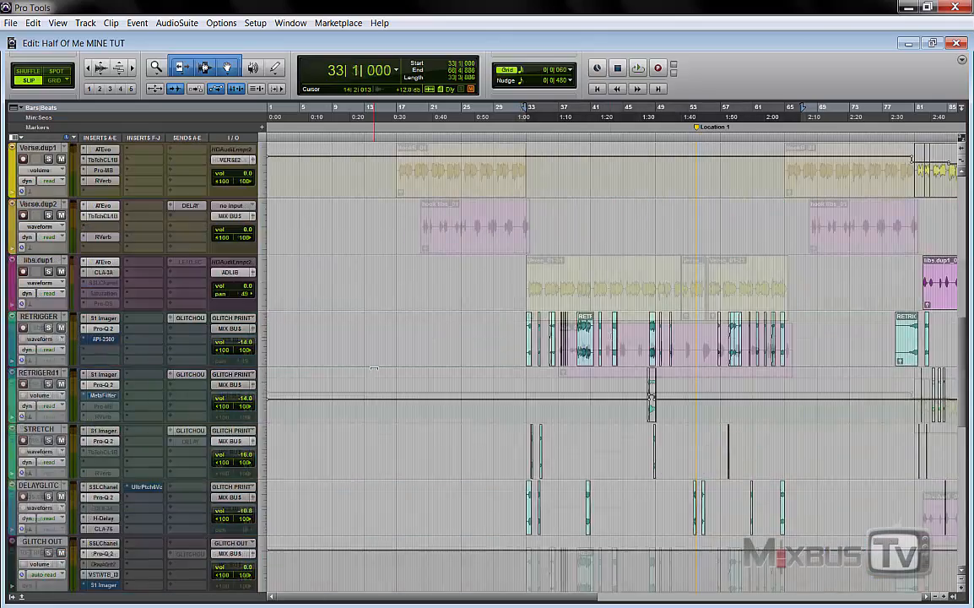
left_click(523, 344)
scroll(577, 336, "down", 4)
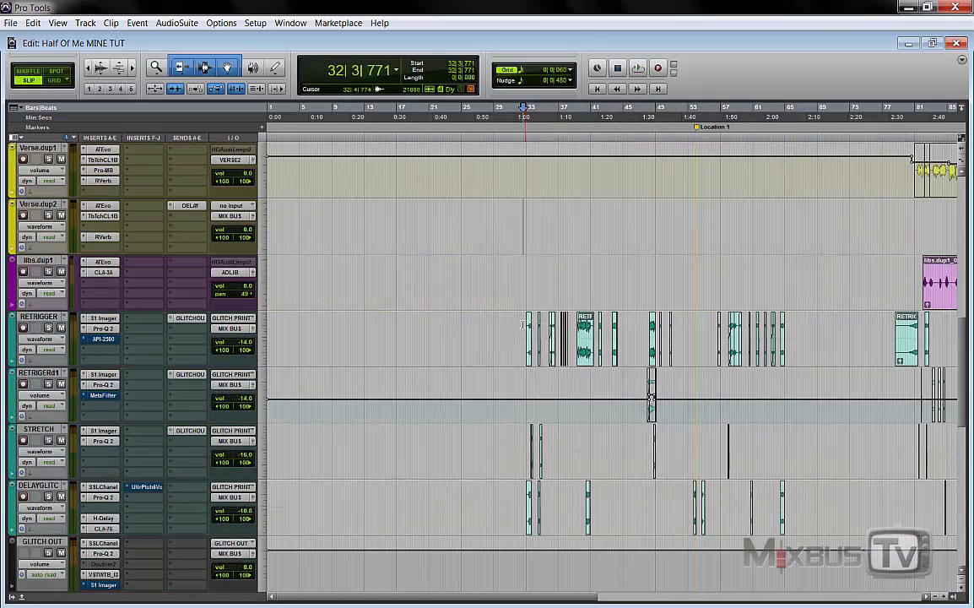
left_click_drag(522, 324, 797, 330)
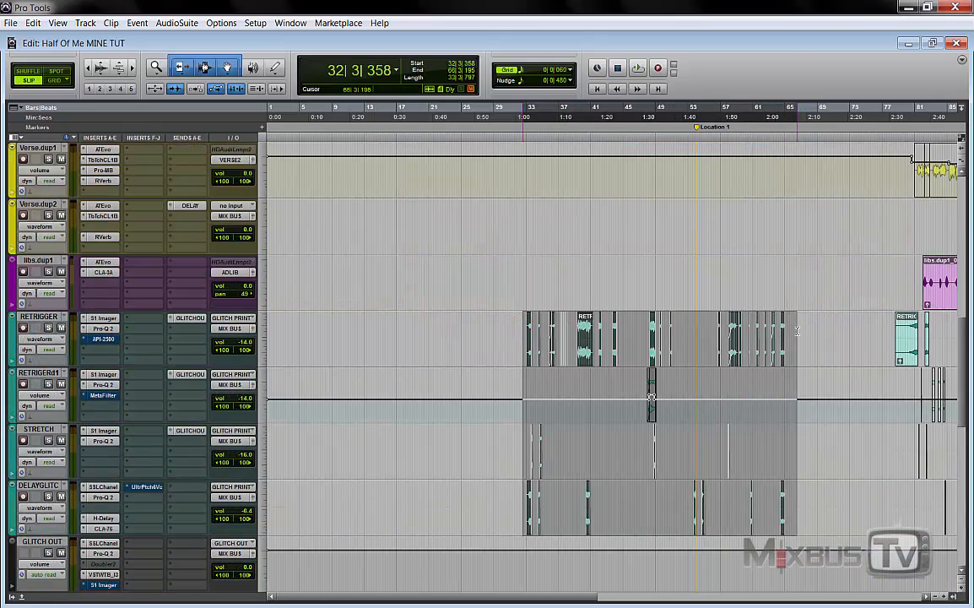
Examine the arrangement of the selected glitch clips on the RETRIGGER, RETRIGERd1, STRETCH and DELAYGLITC tracks up close.
key("t")
key("t")
key("t")
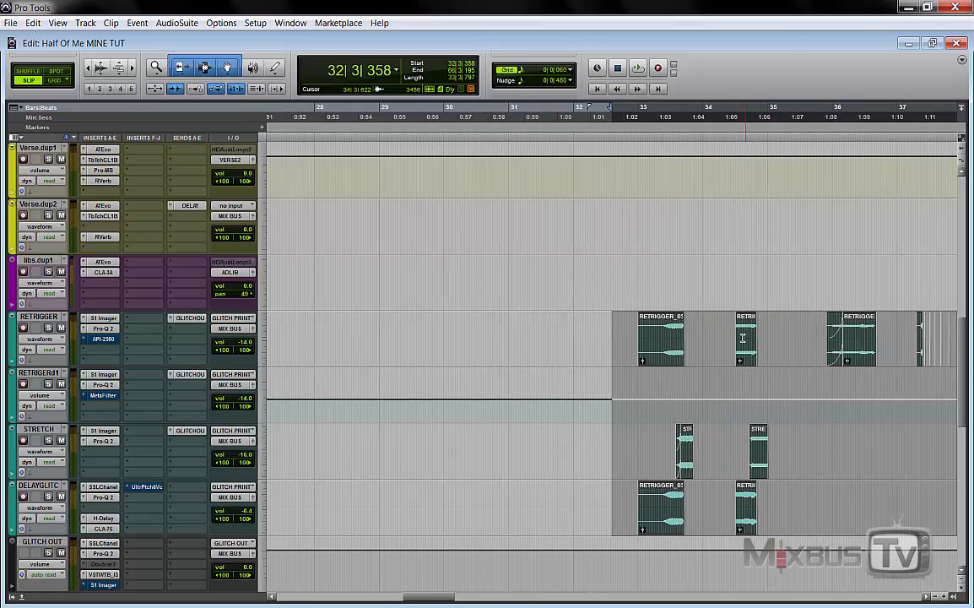
scroll(704, 337, "right", 8)
key("r")
scroll(624, 322, "right", 3)
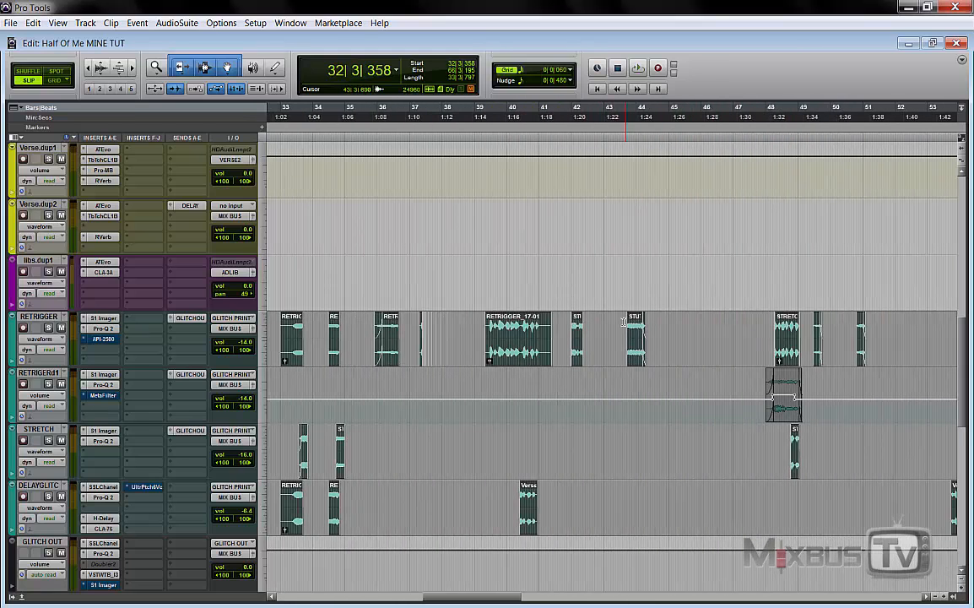
key("r")
scroll(591, 308, "down", 3)
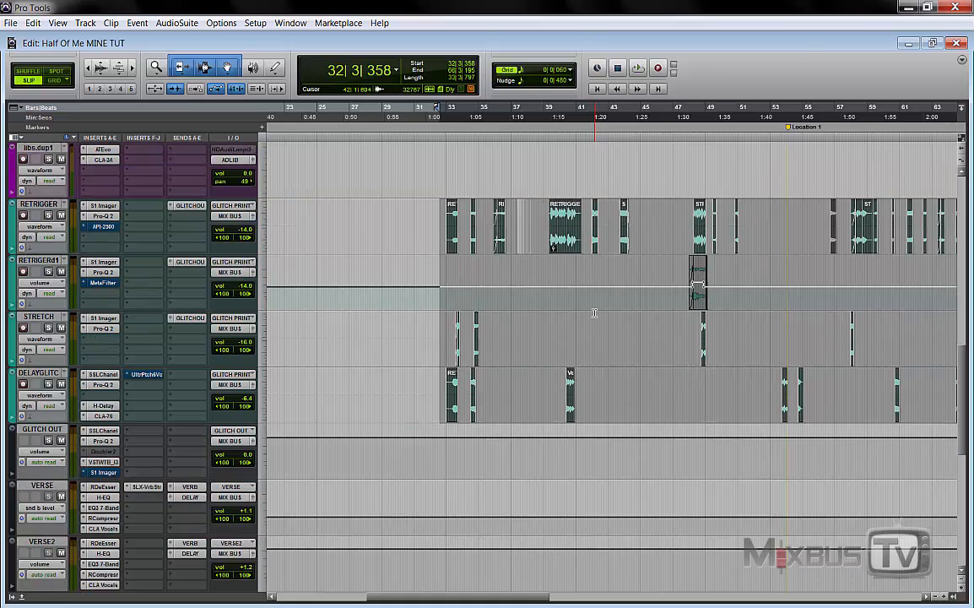
scroll(591, 309, "left", 3)
key("t")
scroll(584, 306, "down", 2)
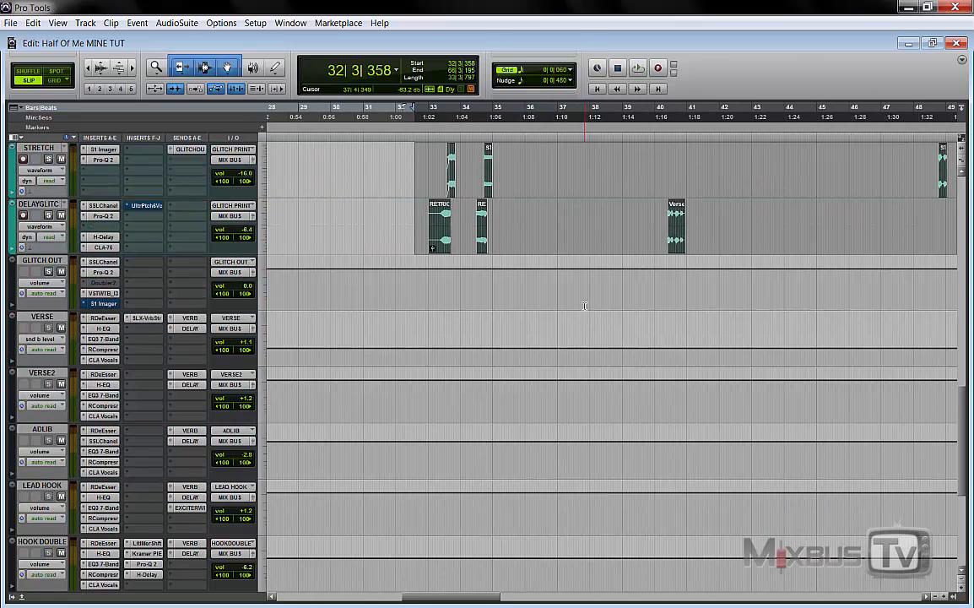
scroll(581, 307, "right", 3)
scroll(577, 308, "up", 2)
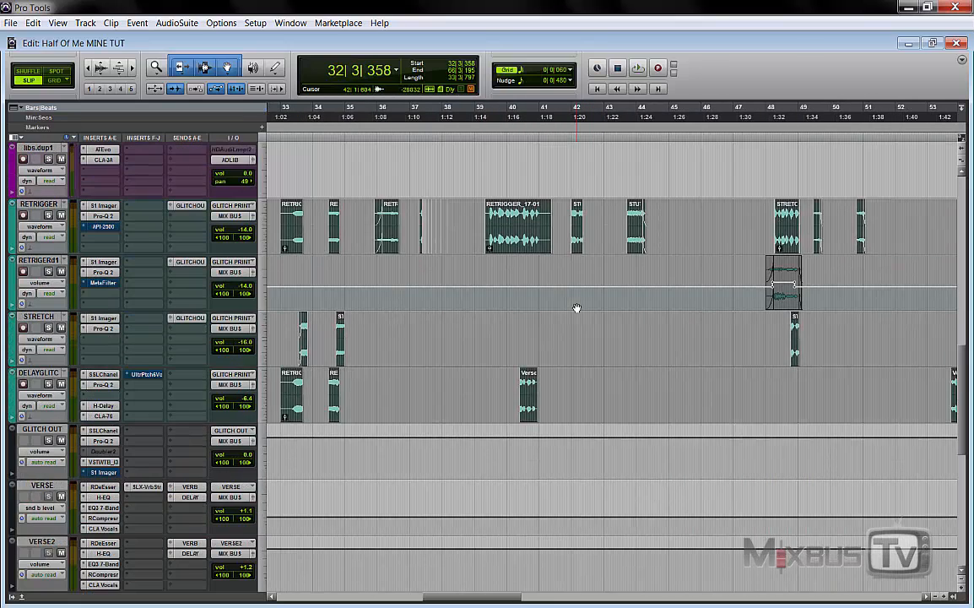
key("r")
scroll(576, 307, "right", 5)
scroll(573, 305, "left", 2)
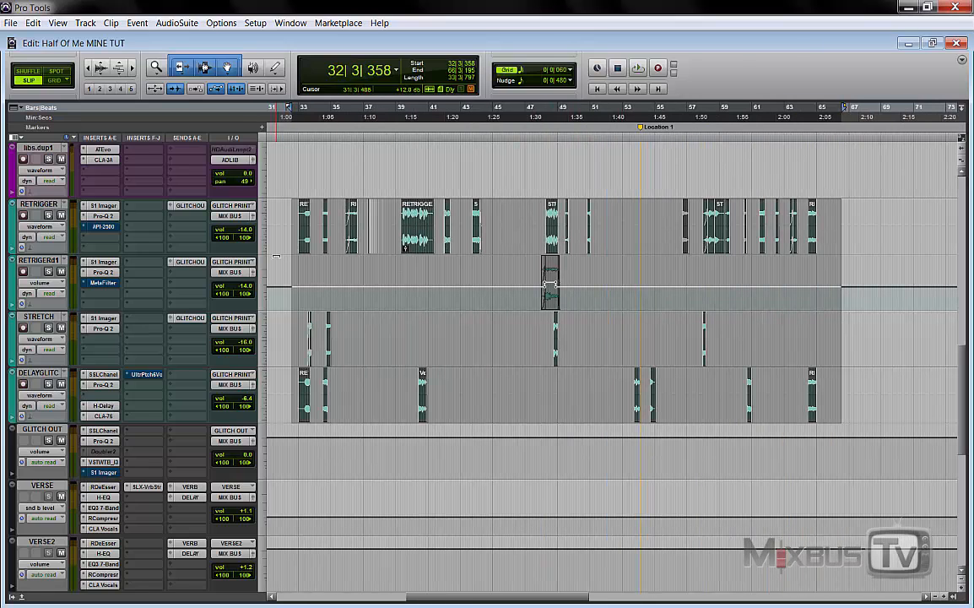
Play the selected section and solo the RETRIGGER, RETRIGERd1, STRETCH and DELAYGLITC tracks to hear the glitch effects alone.
key("space")
key("t")
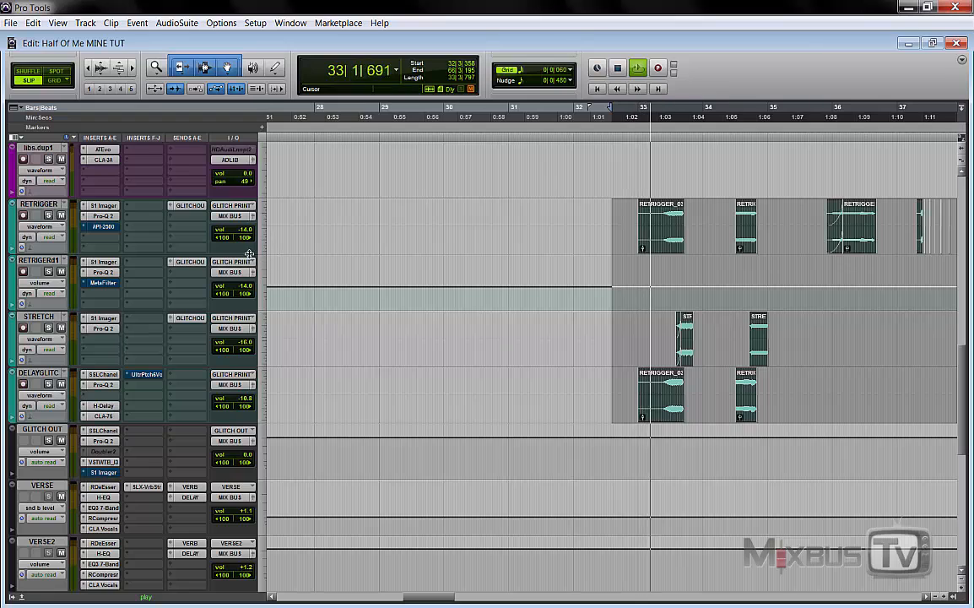
scroll(250, 254, "right", 1)
left_click(48, 217)
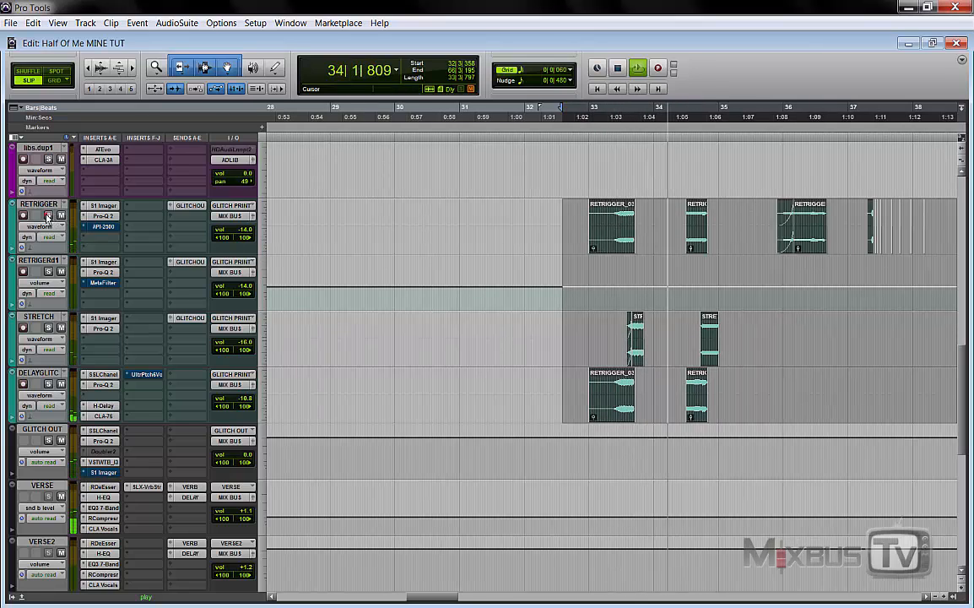
key("r")
key("r")
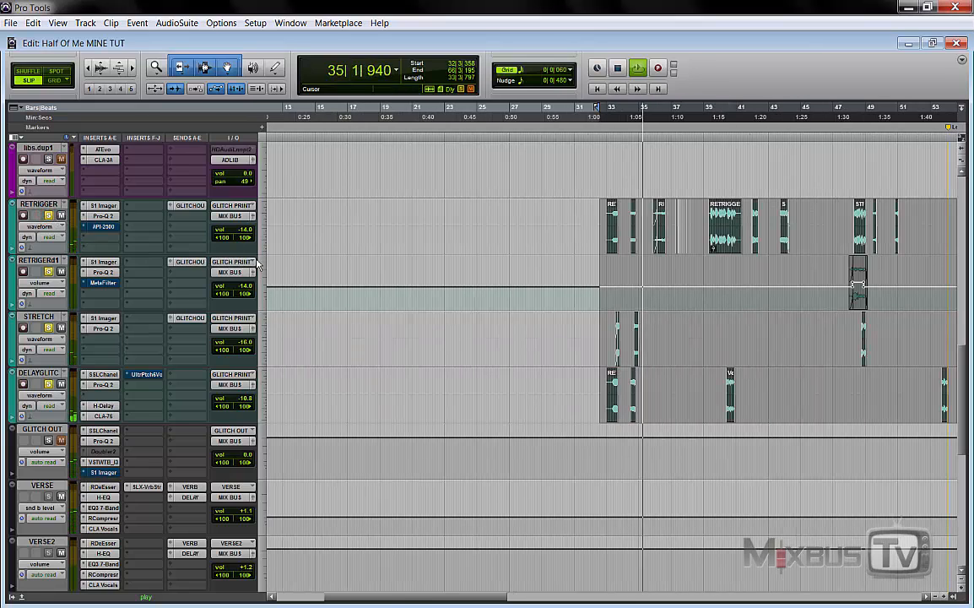
scroll(256, 260, "right", 3)
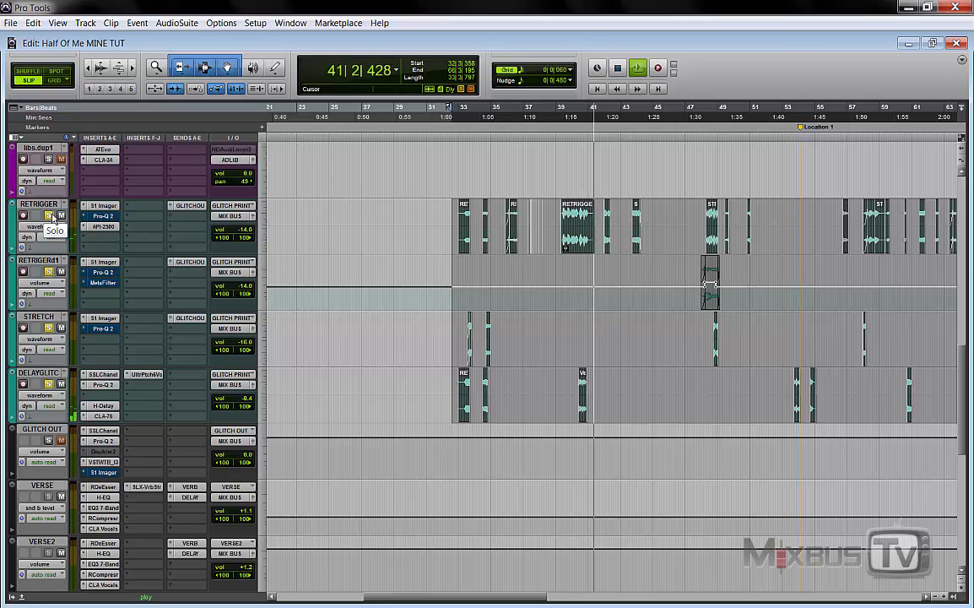
Stop playback and clear the solo on the four glitch tracks.
key("space")
left_click(52, 217)
key("r")
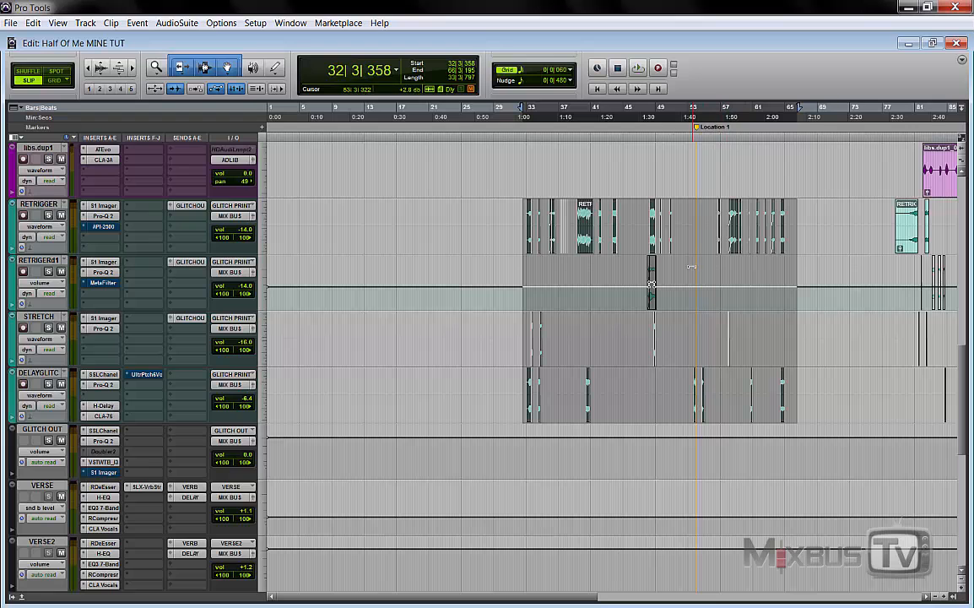
scroll(589, 288, "up", 5)
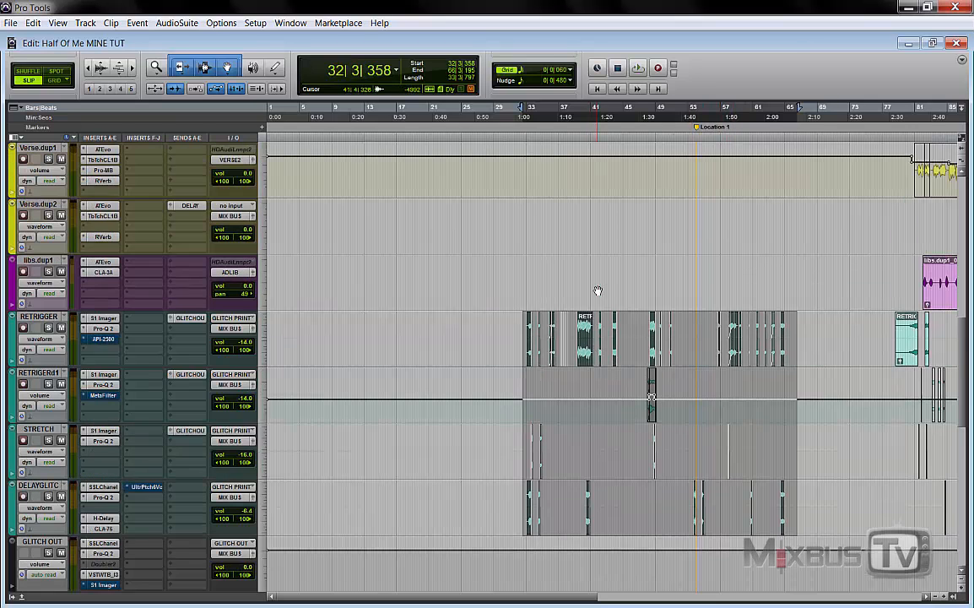
scroll(574, 320, "down", 3)
scroll(404, 313, "down", 3)
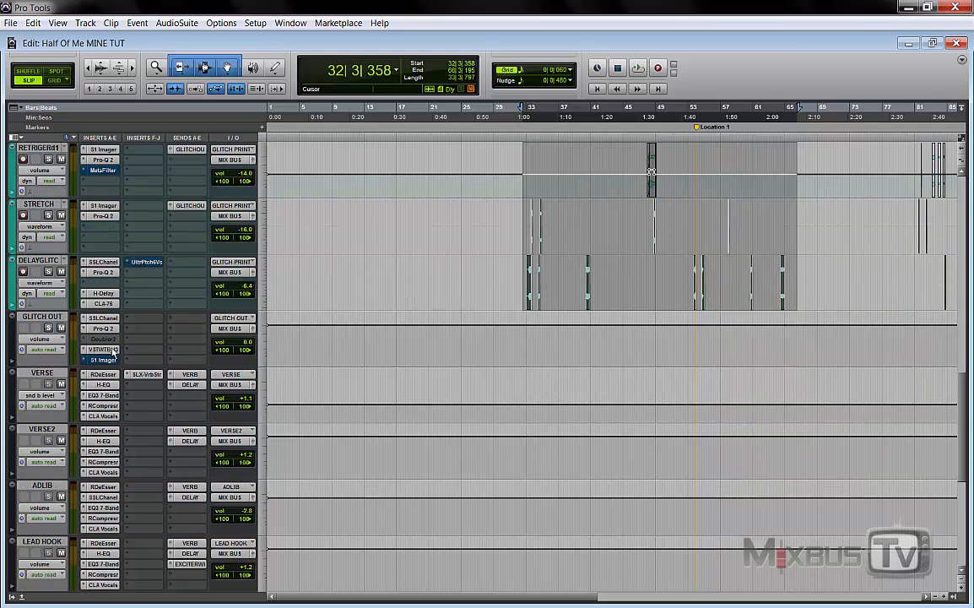
scroll(387, 350, "up", 4)
scroll(387, 349, "up", 3)
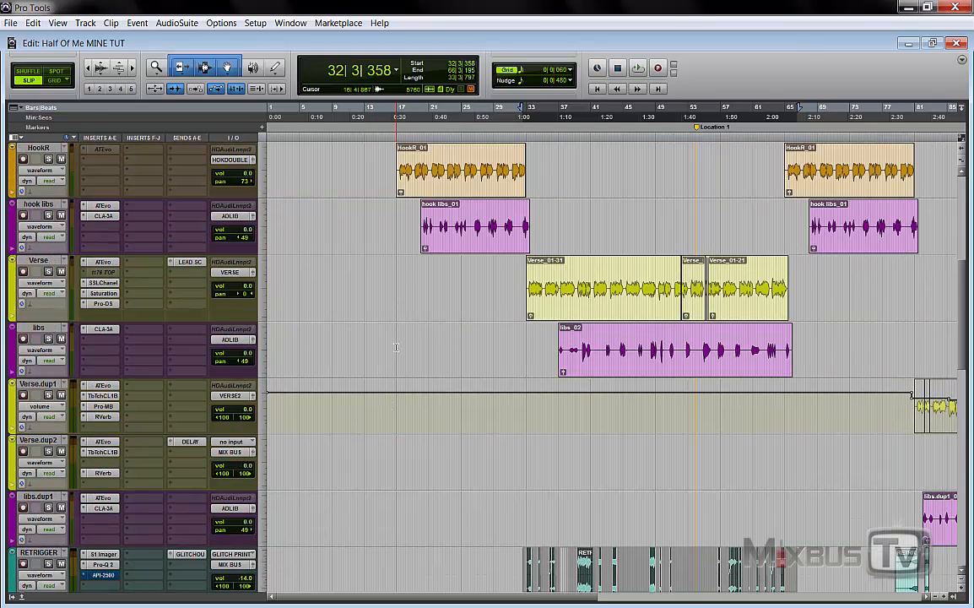